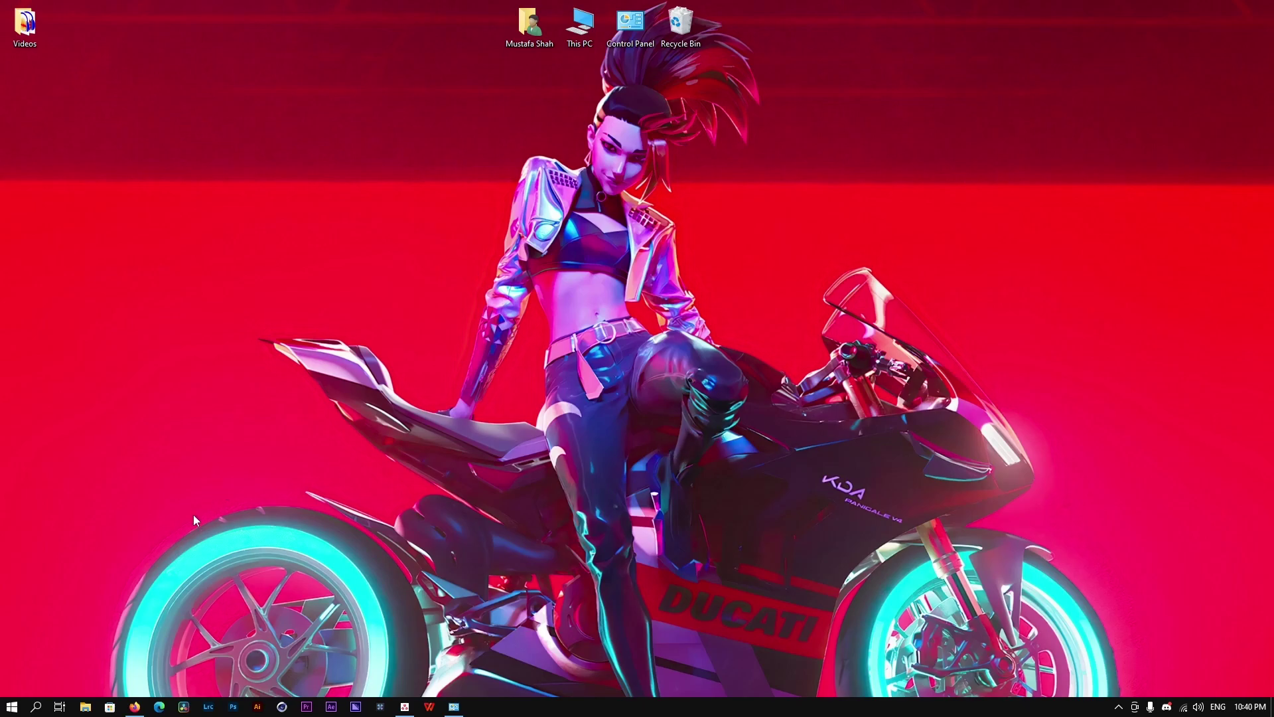
Step: Switch from the Windows desktop to Firefox showing the PollyMolly store's Shopify admin Home
click(133, 657)
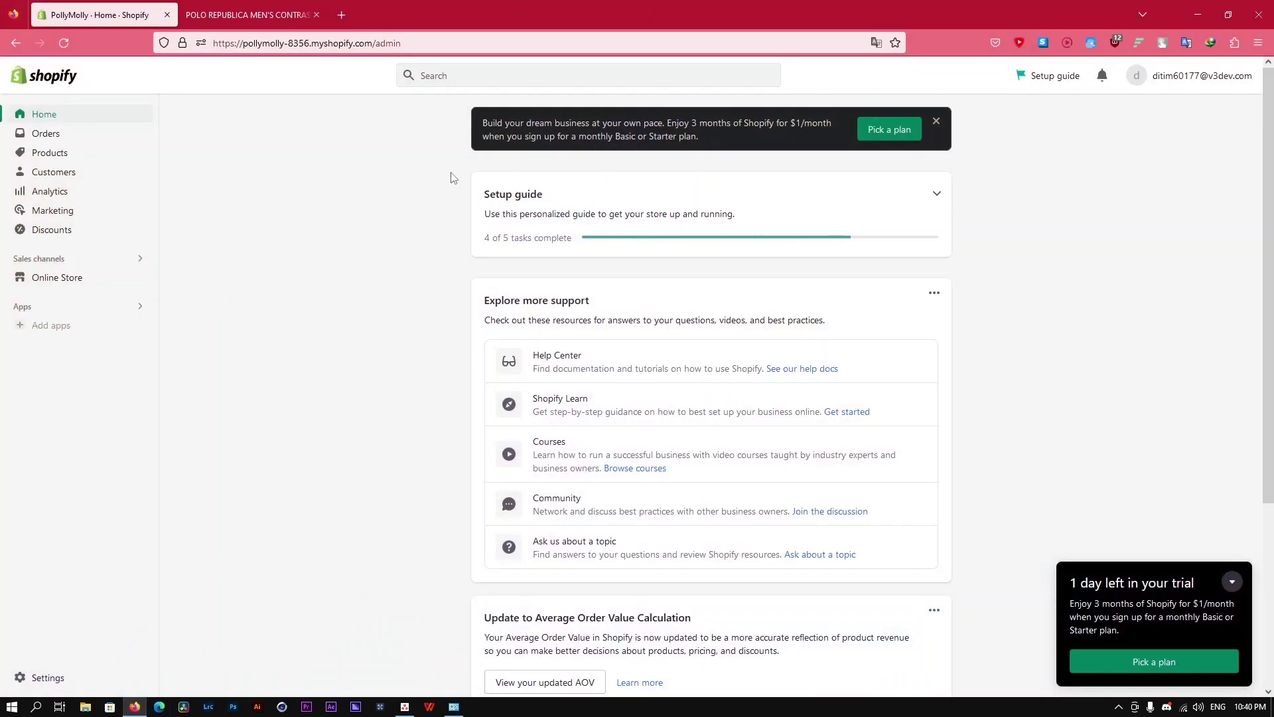
click(216, 6)
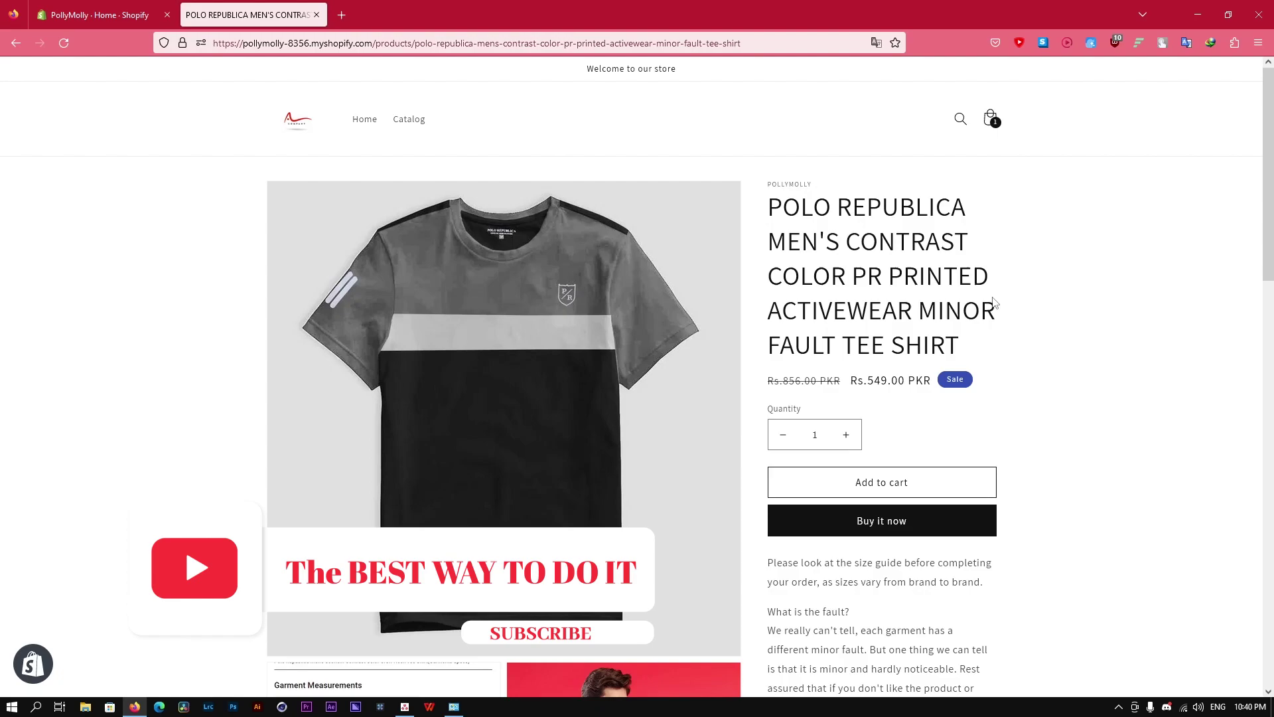
scroll(863, 465, down, 2)
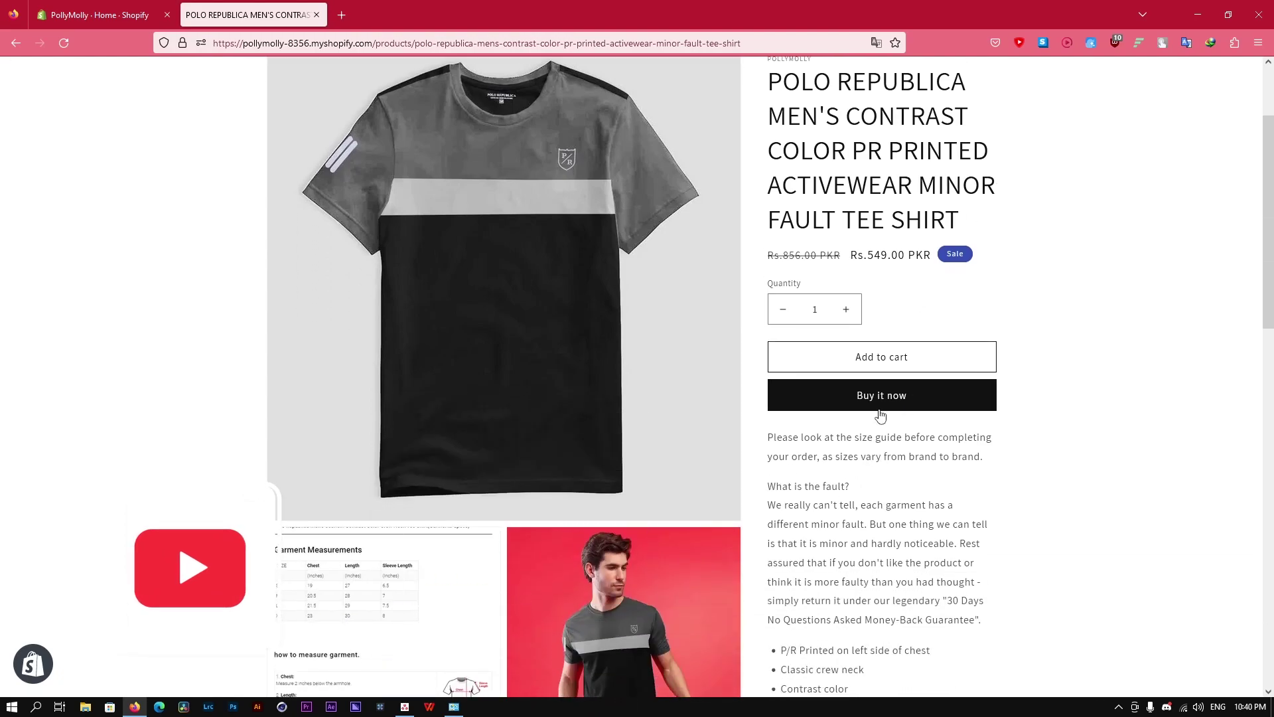
scroll(1019, 211, up, 2)
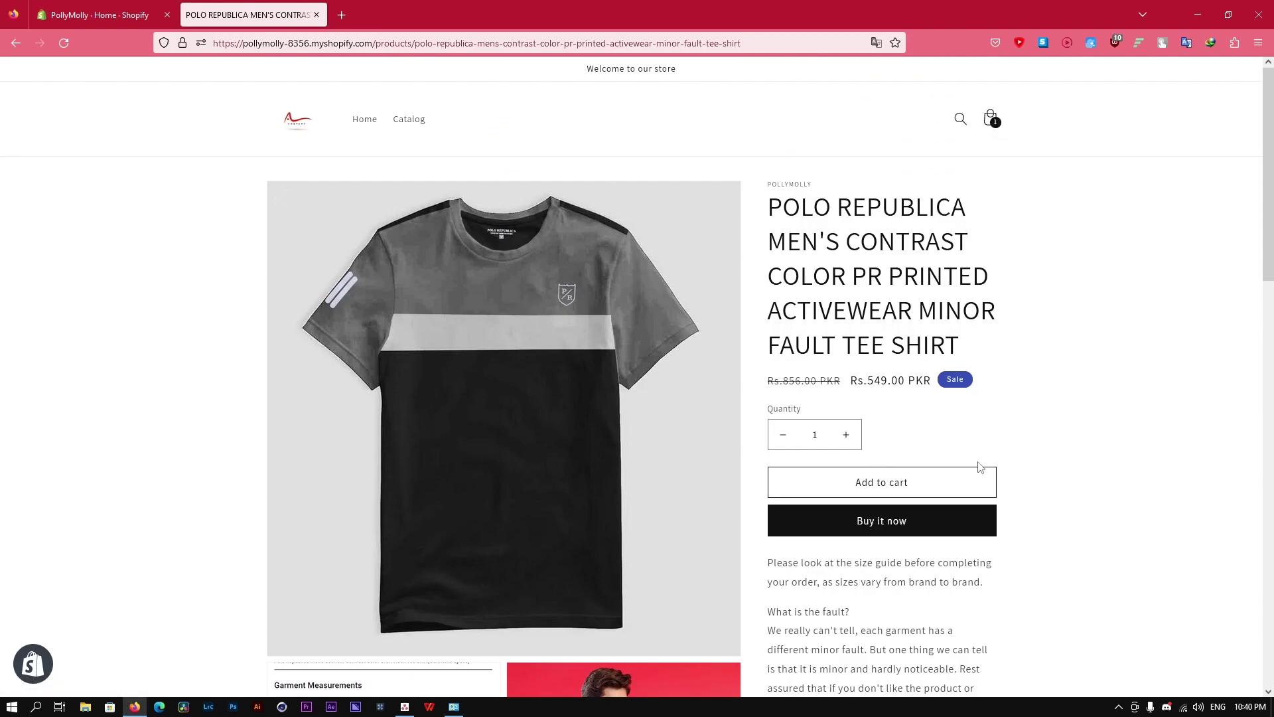
scroll(296, 136, up, 6)
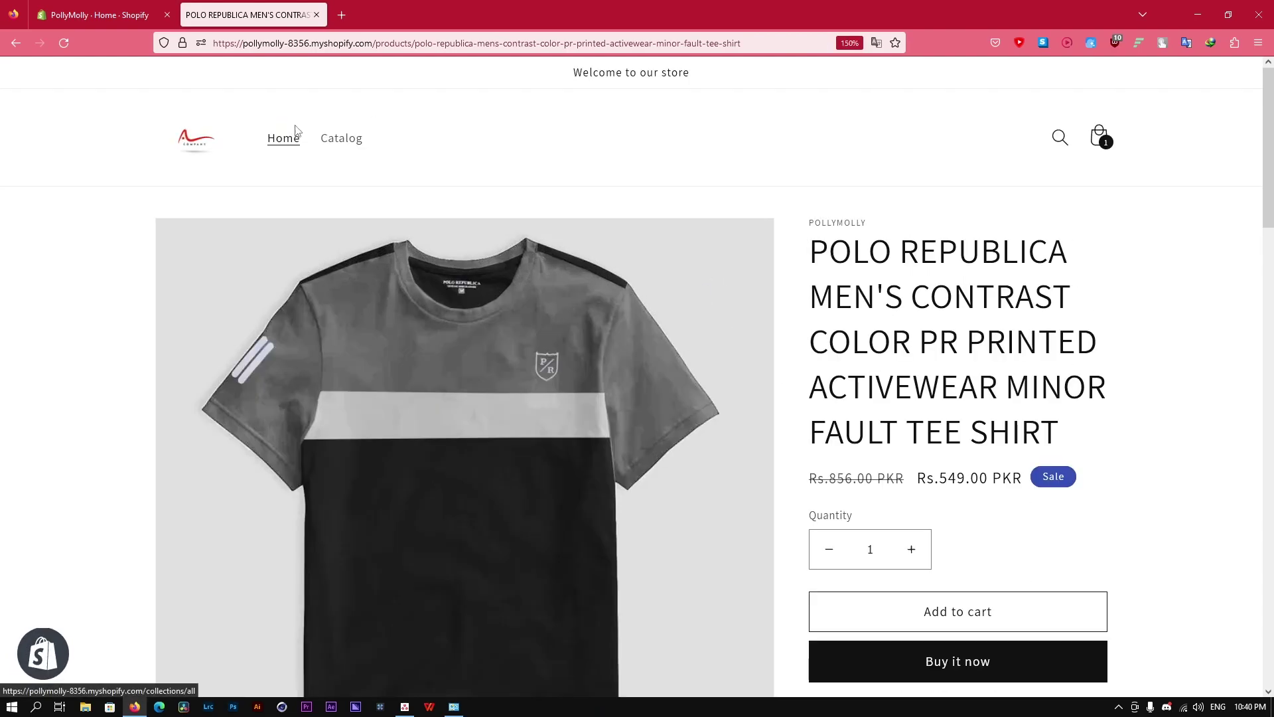
scroll(661, 222, up, 2)
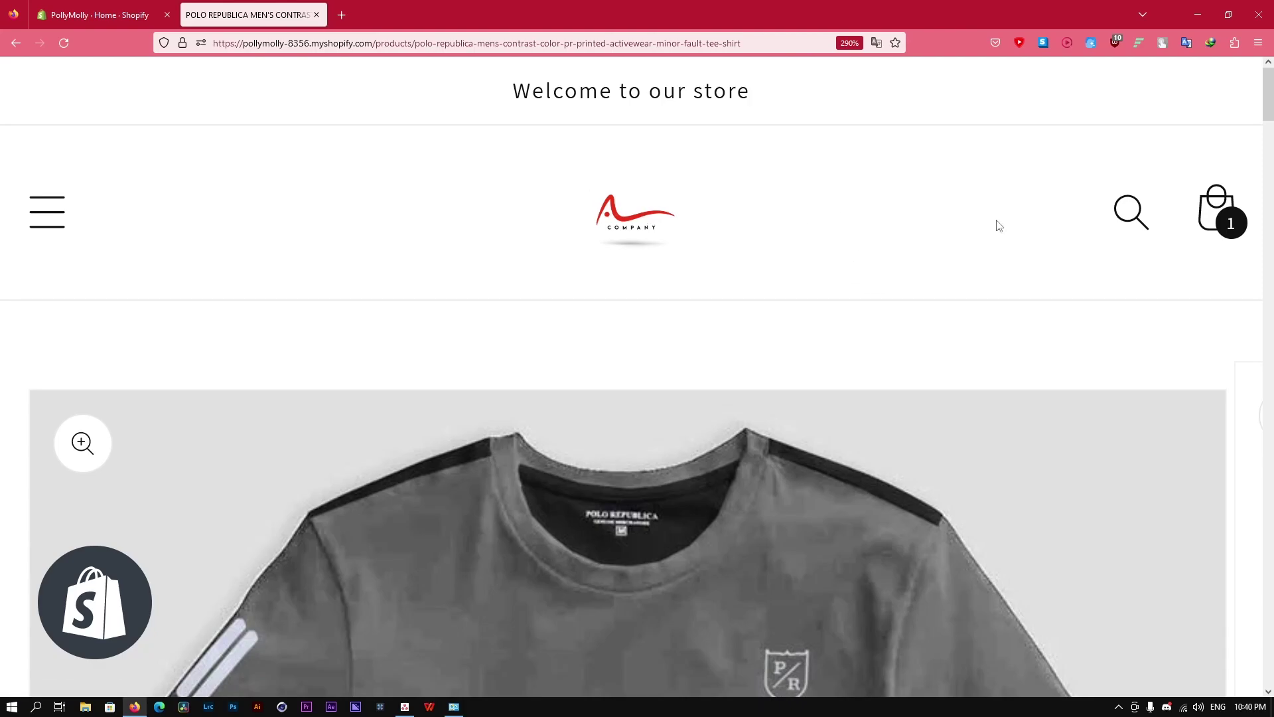
scroll(735, 242, down, 12)
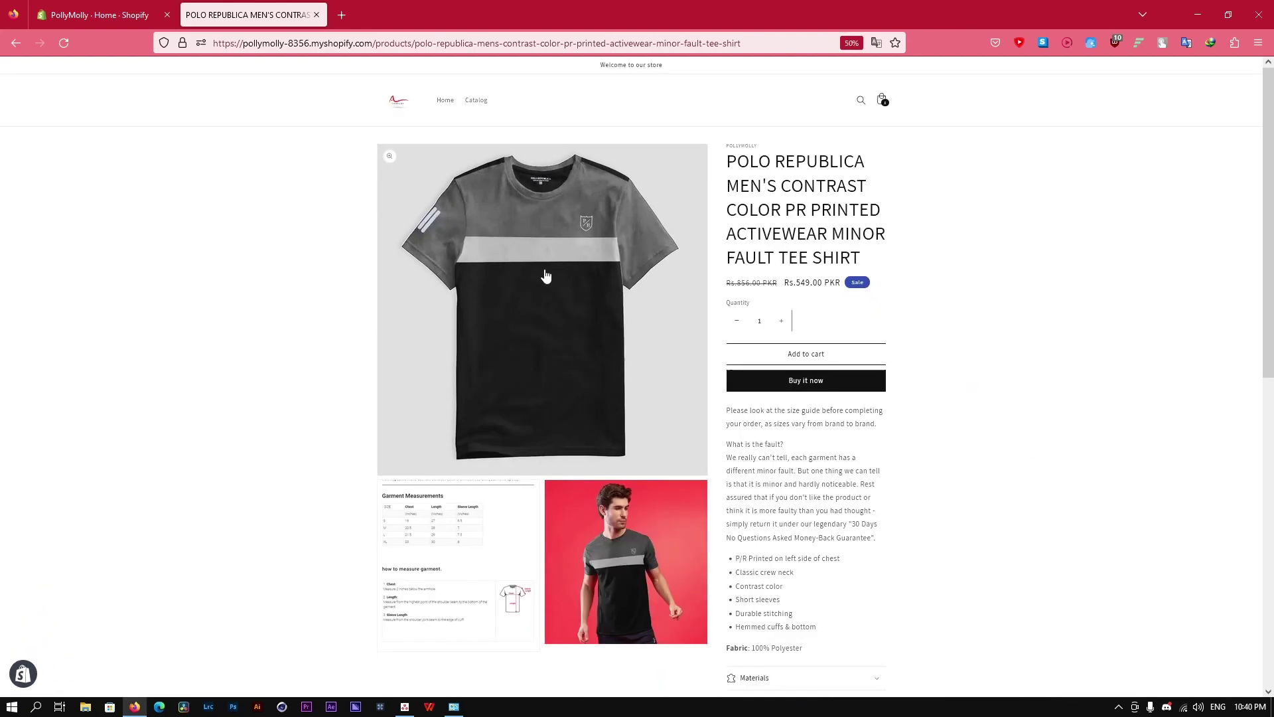
scroll(678, 322, up, 4)
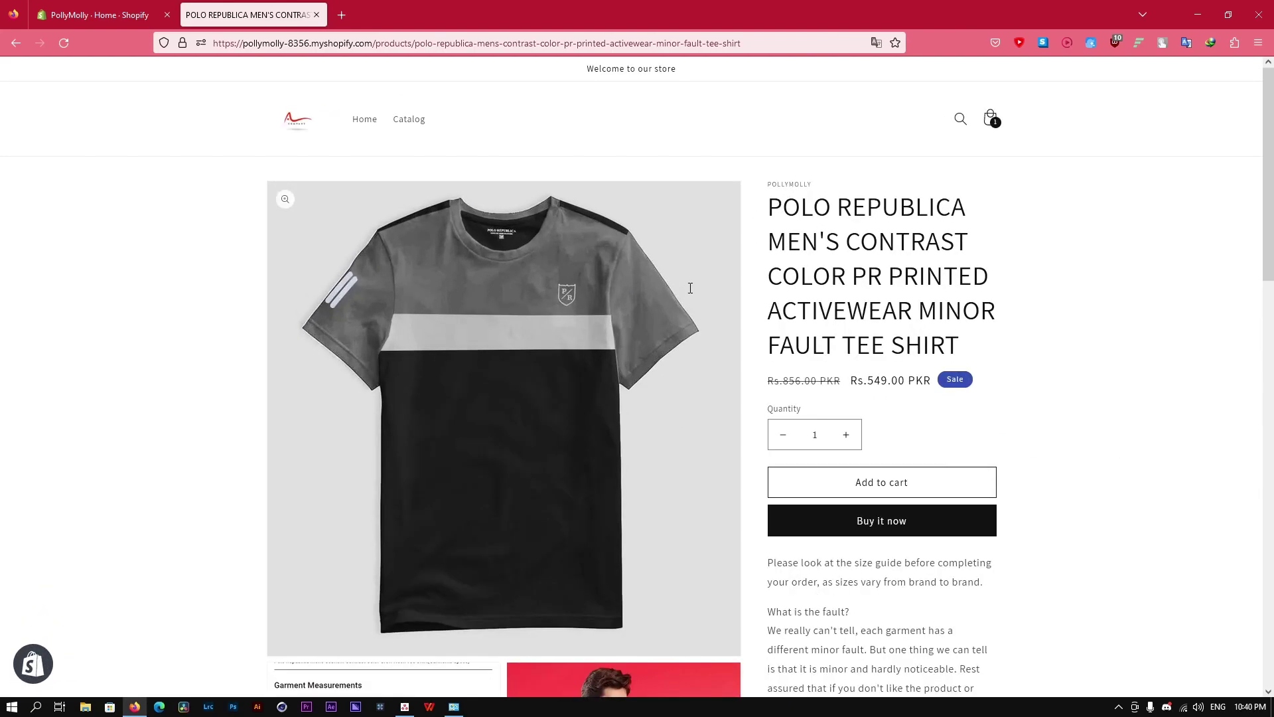
scroll(820, 290, down, 4)
scroll(749, 266, up, 3)
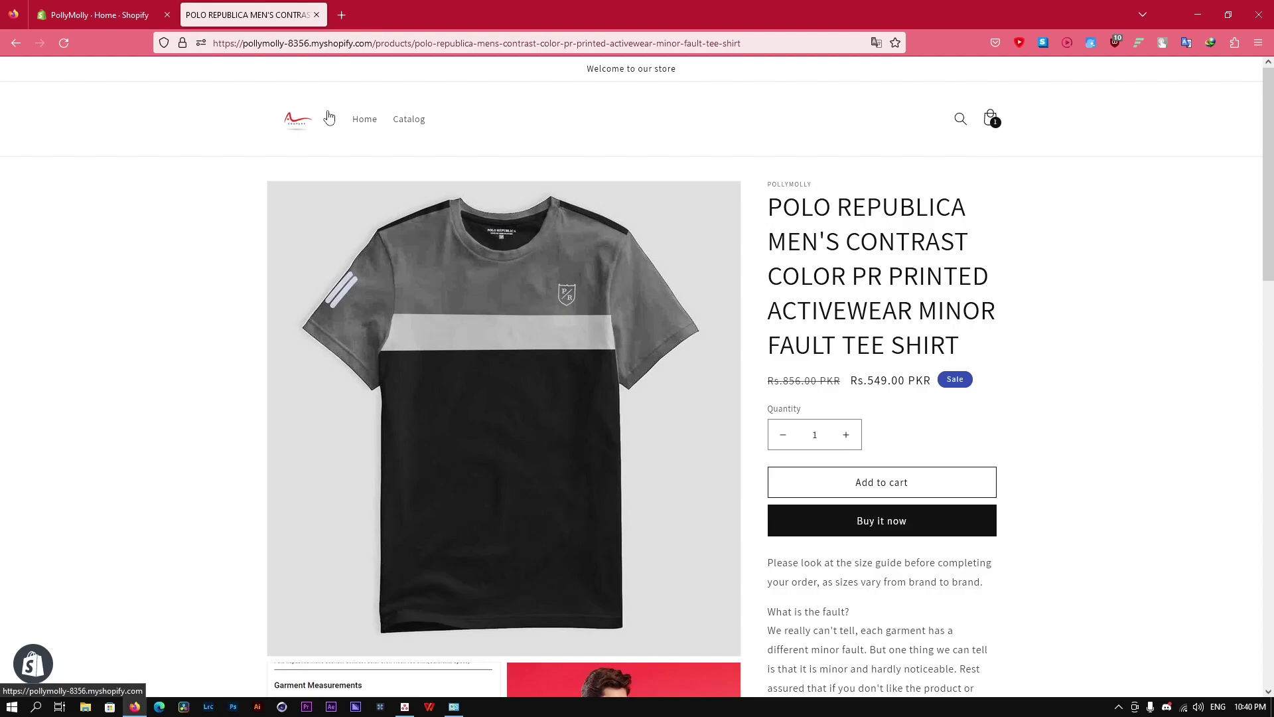
click(132, 14)
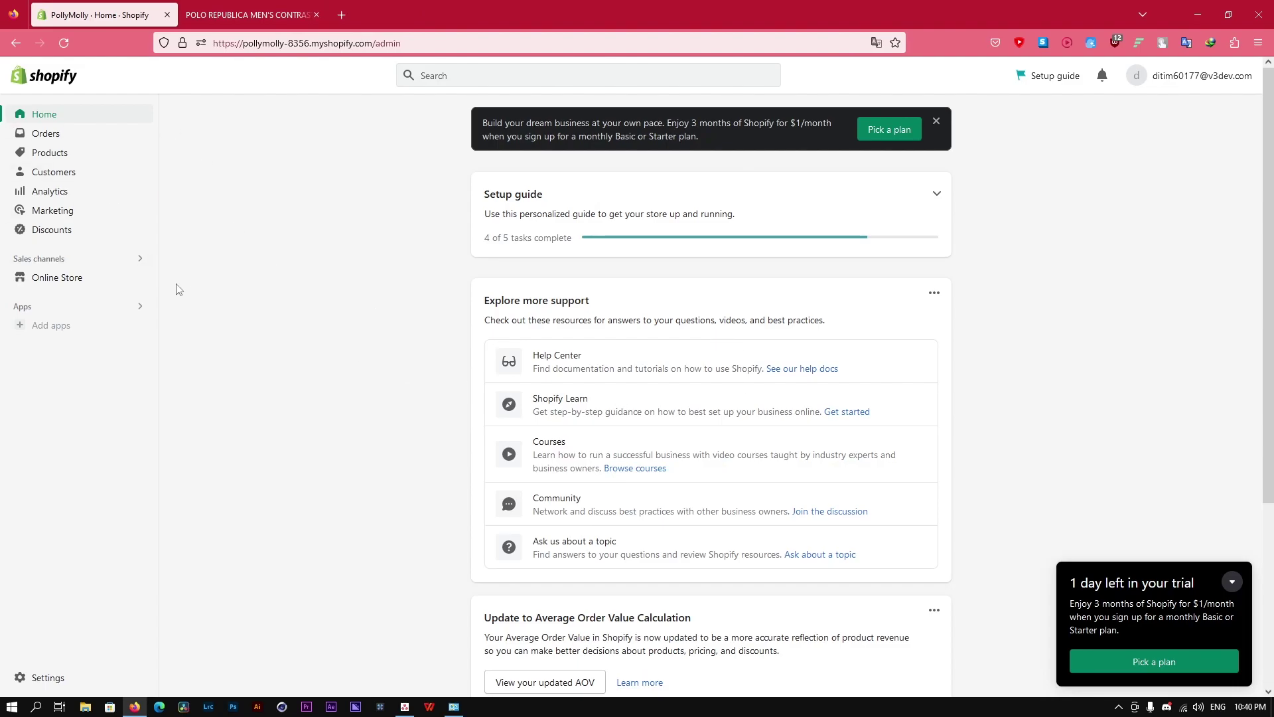
Step: Launch Customize on the live Dawn theme from Online Store and let the editor load
click(41, 286)
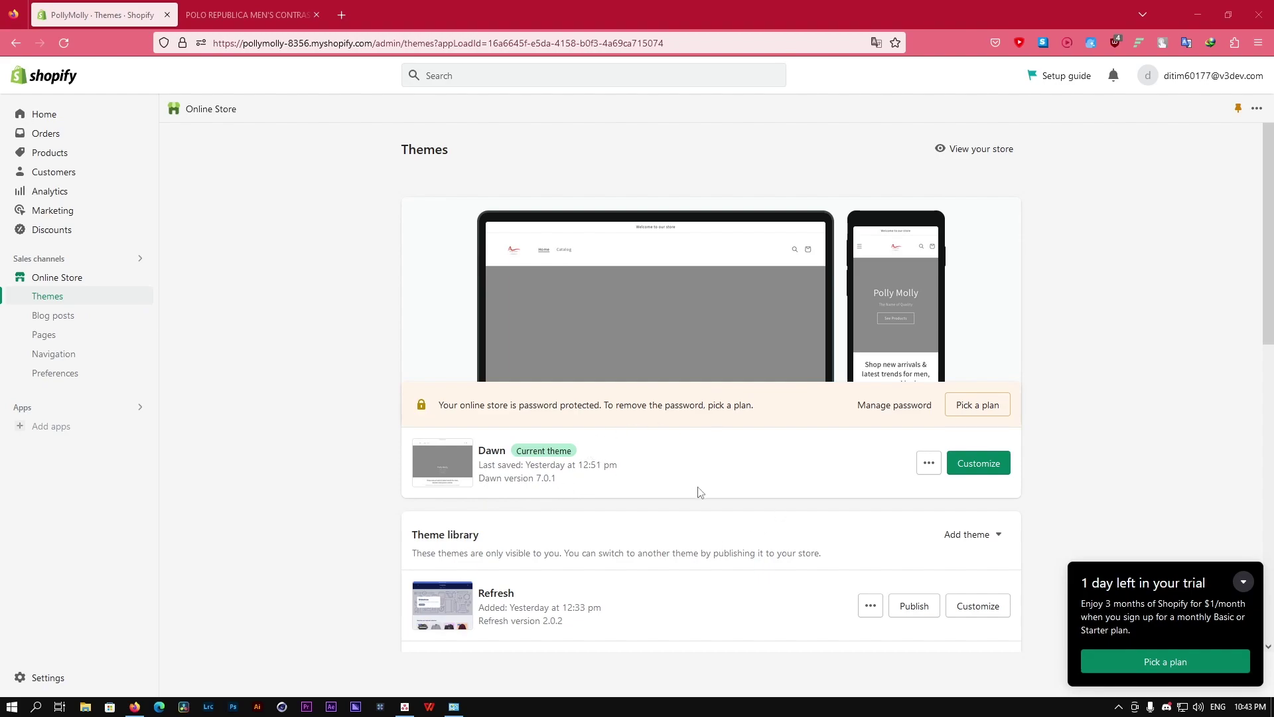
click(1001, 463)
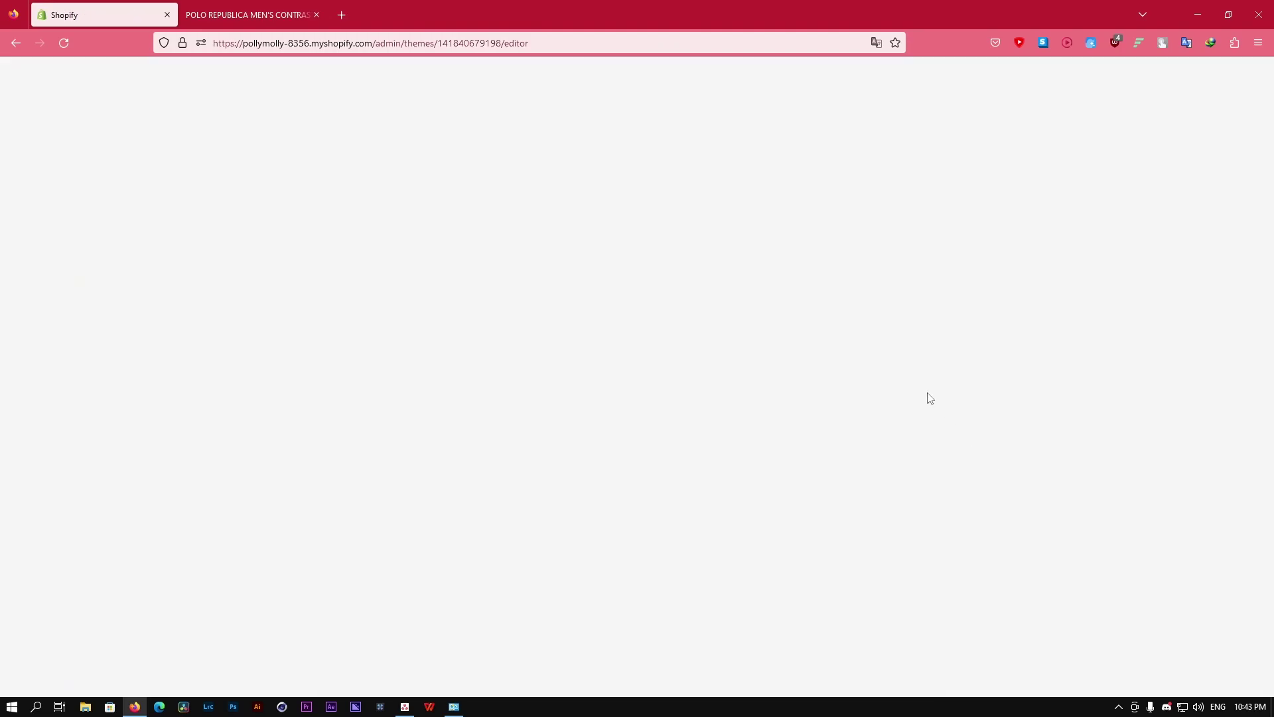
click(307, 6)
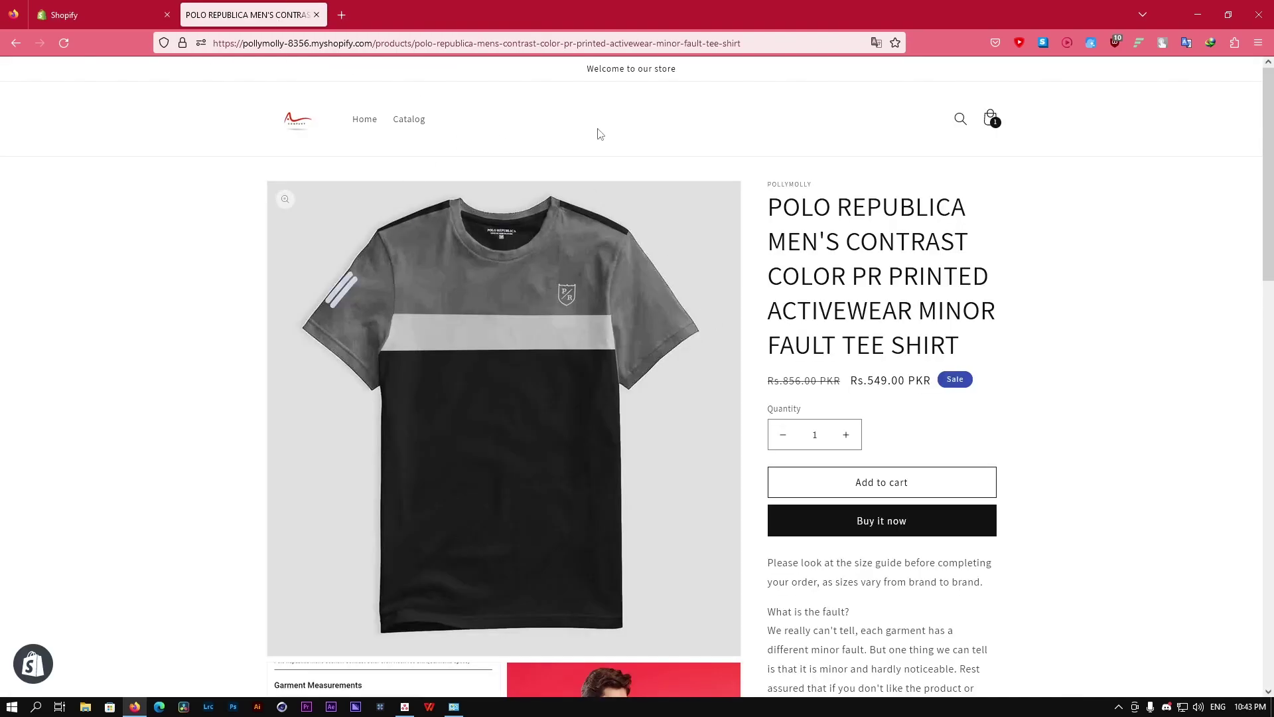
scroll(710, 224, down, 1)
scroll(797, 319, down, 1)
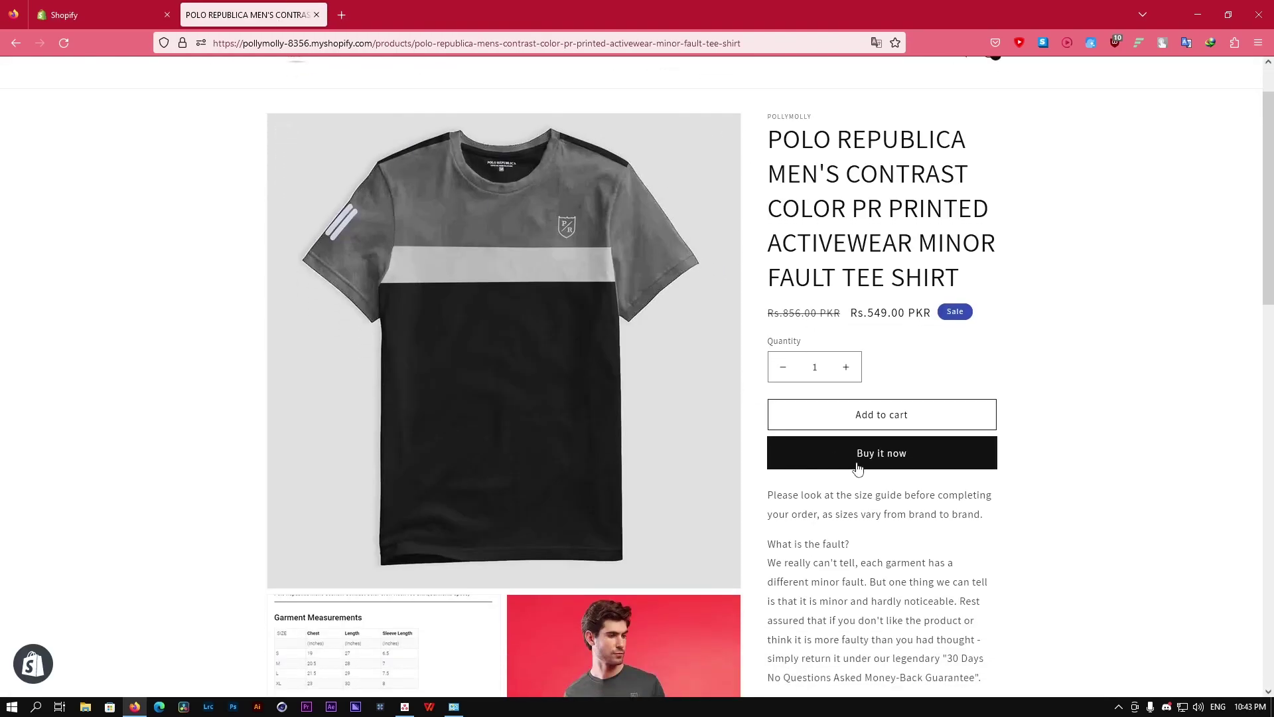
scroll(882, 458, up, 2)
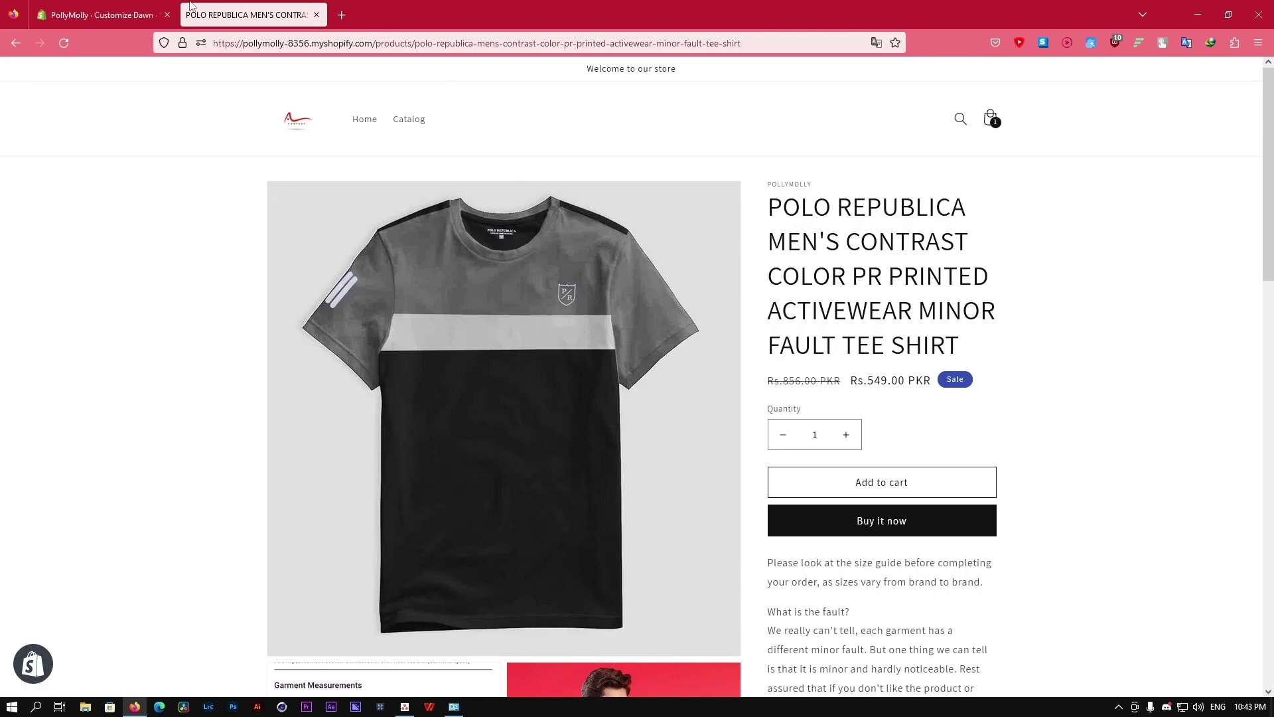
click(157, 5)
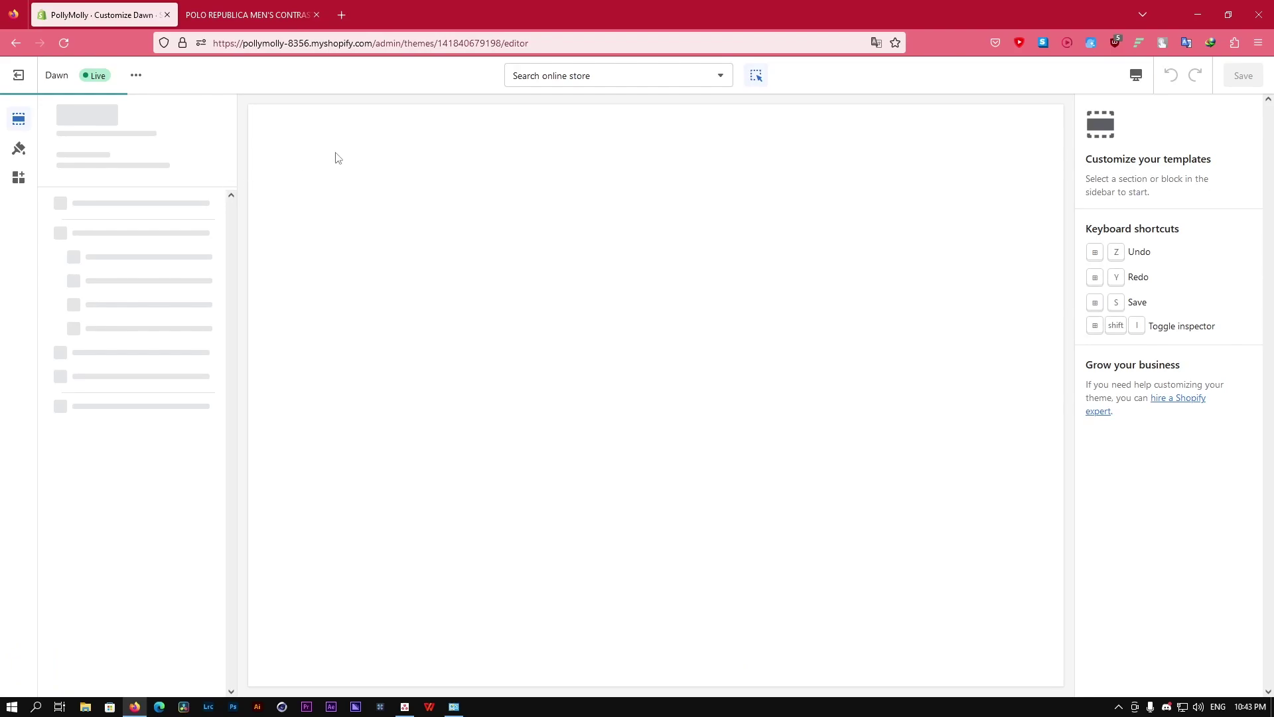
click(246, 14)
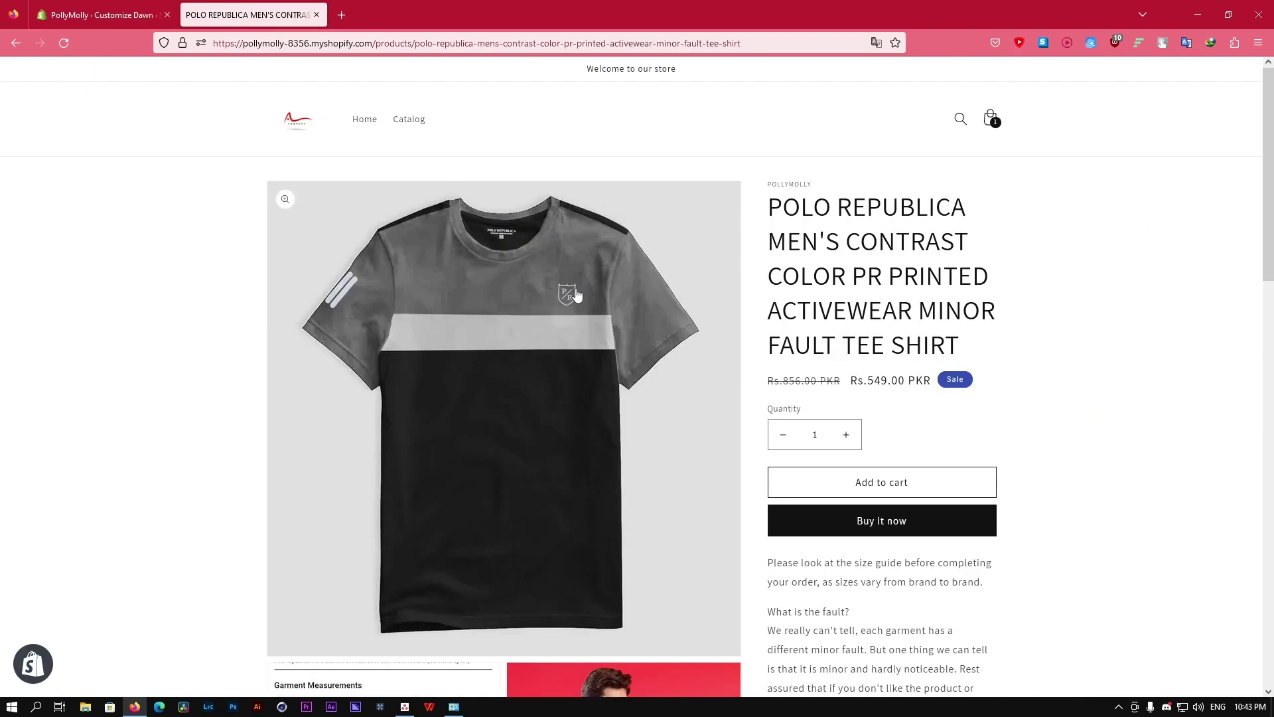
click(99, 15)
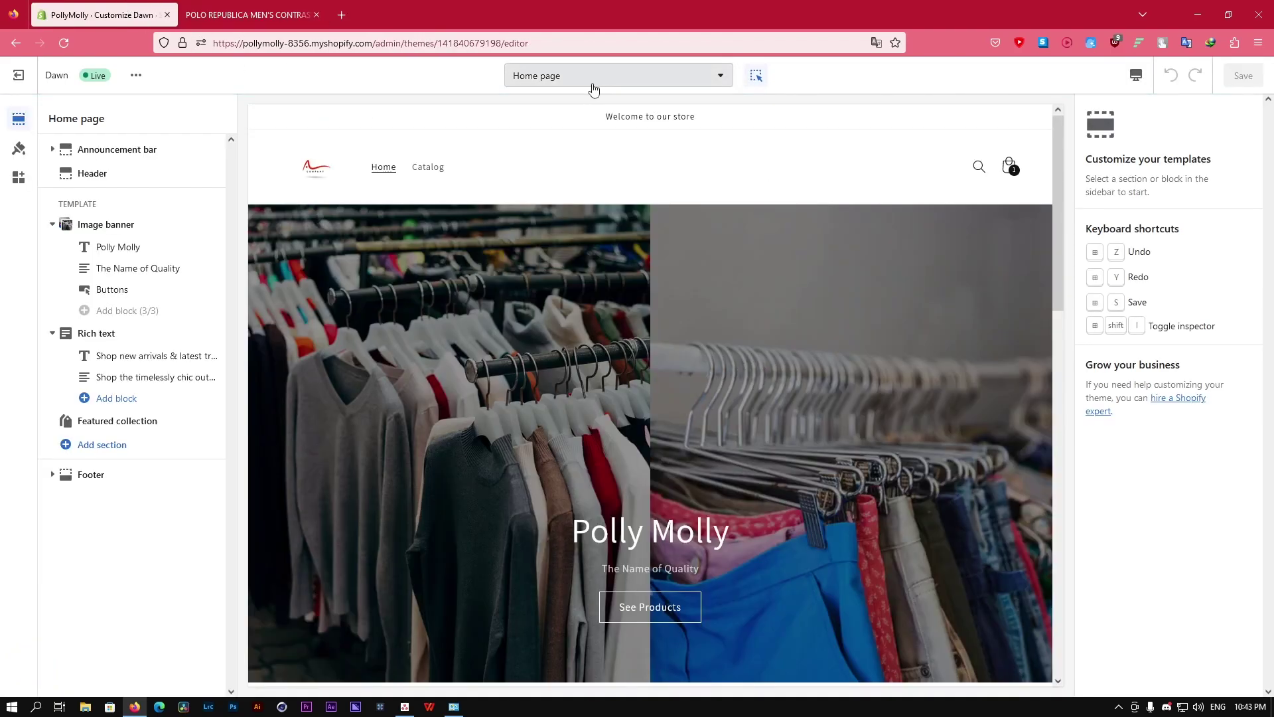
Step: Open the Default product template via the Polo Republica contrast tee in Featured products
click(553, 79)
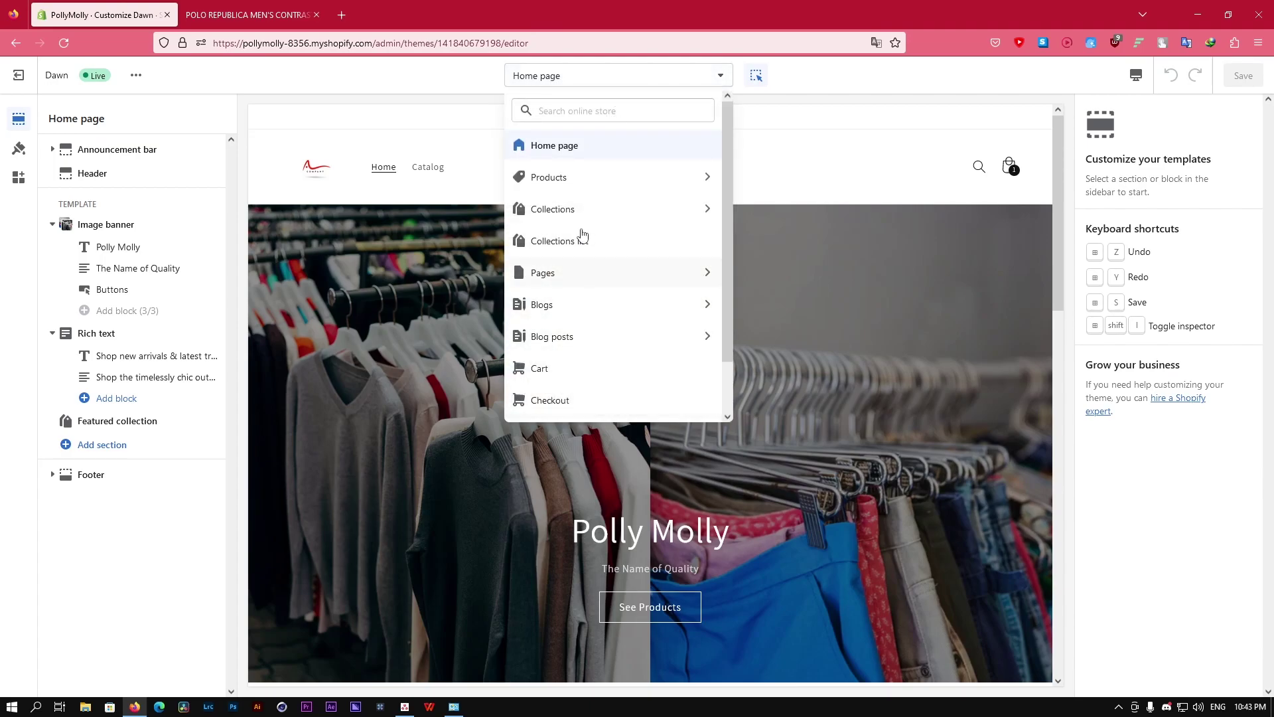
click(556, 180)
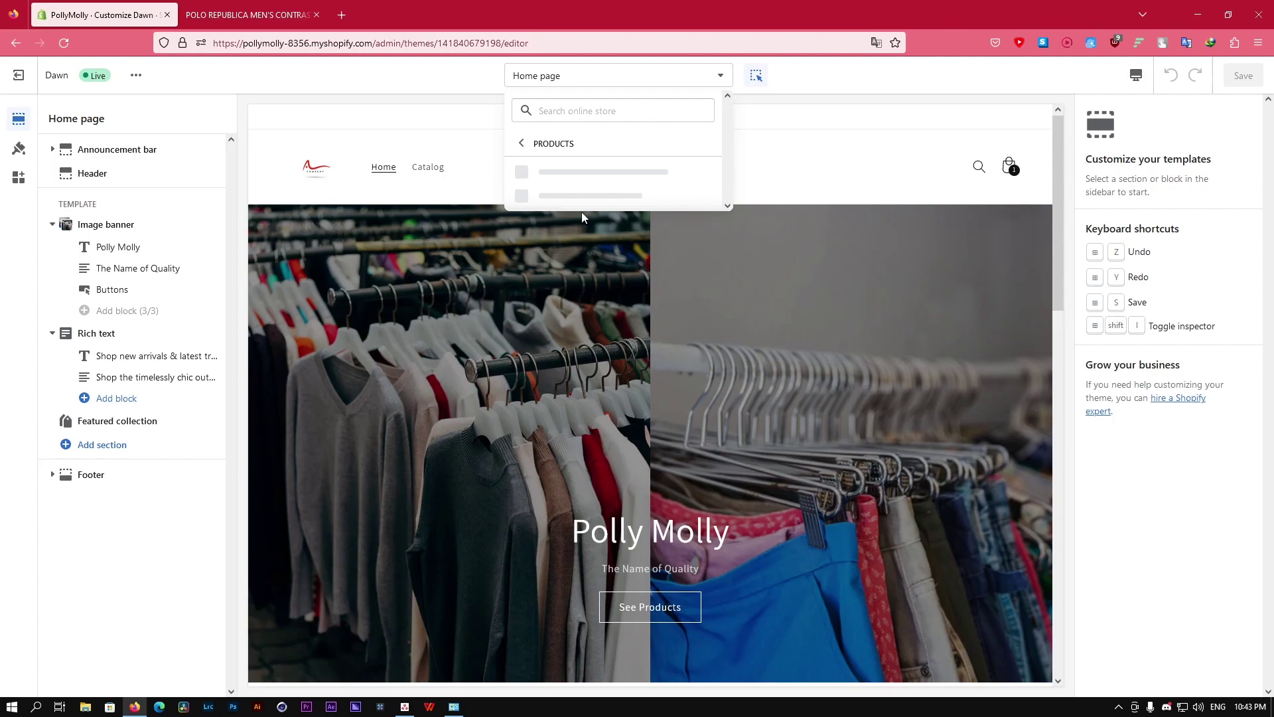
scroll(630, 280, down, 8)
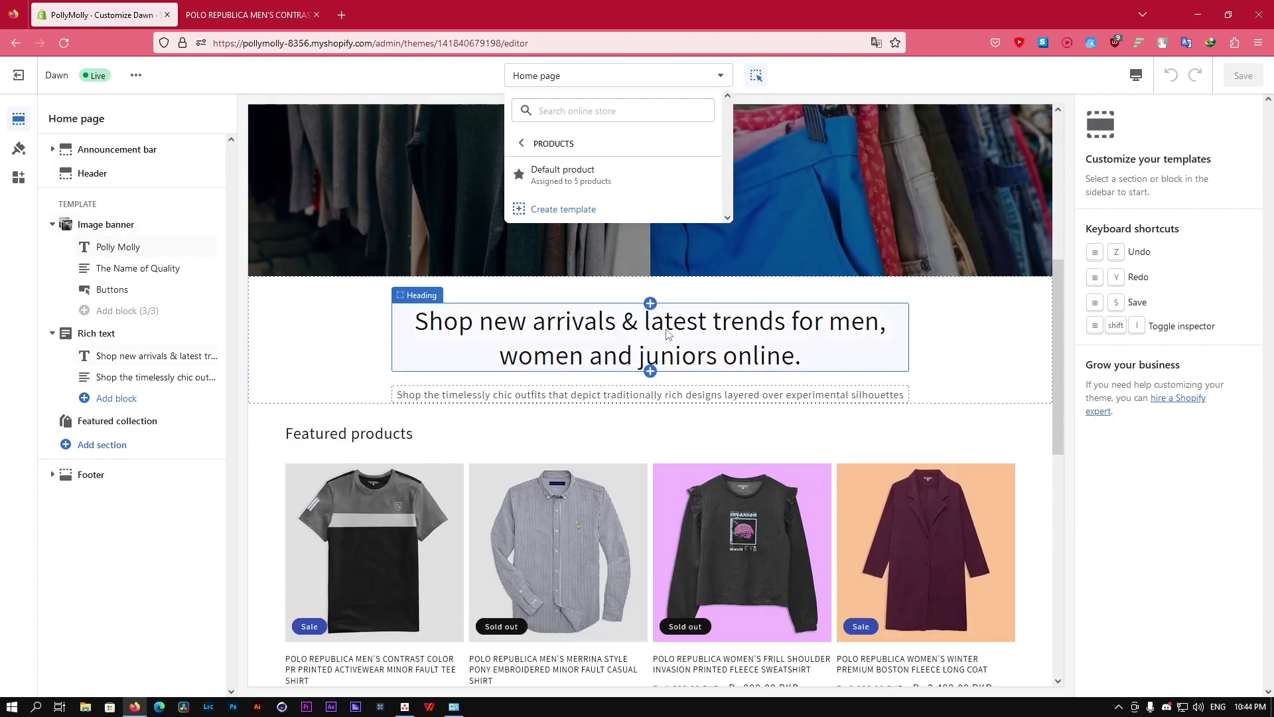
click(380, 449)
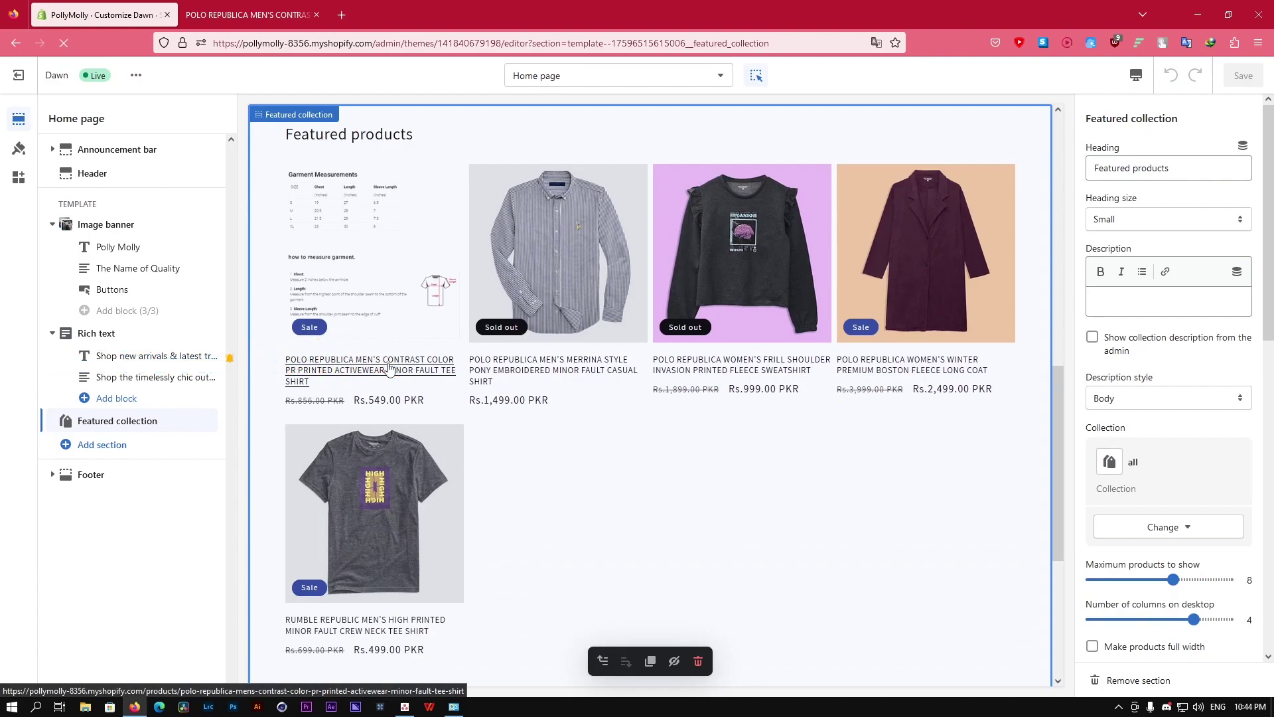
click(389, 369)
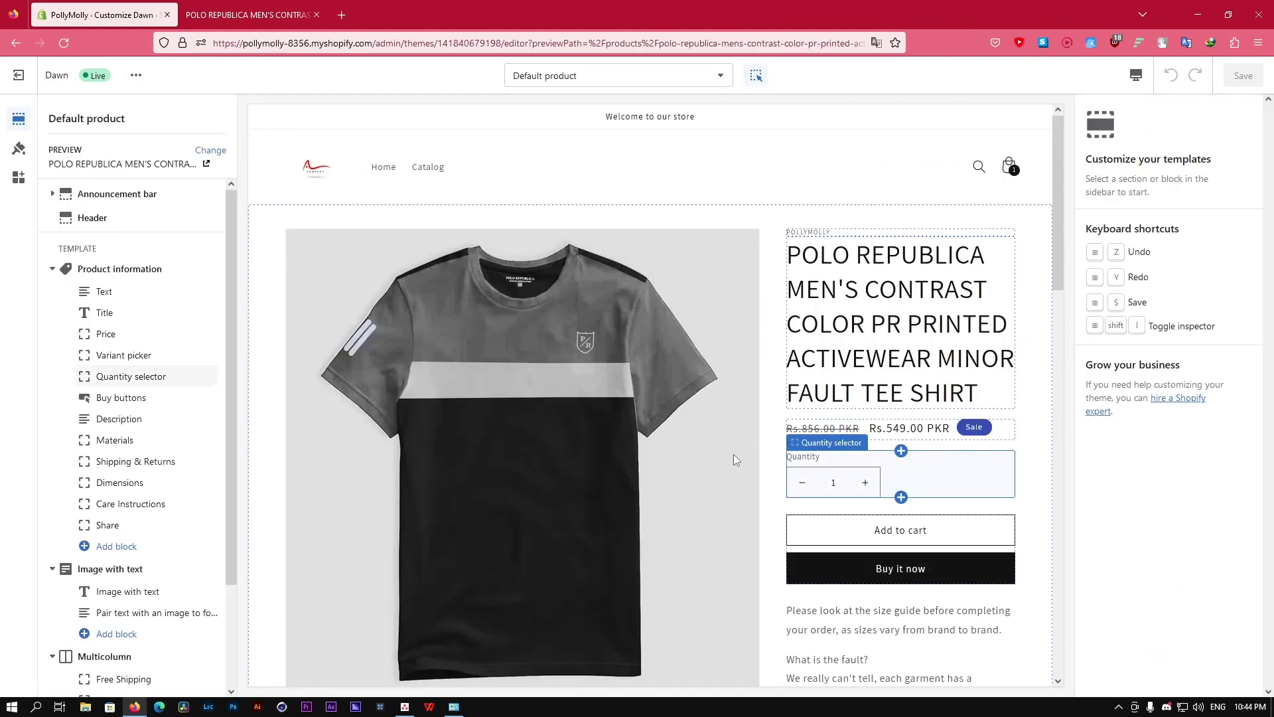
Step: Select the Buy buttons block and toggle its visibility off and back on
click(114, 399)
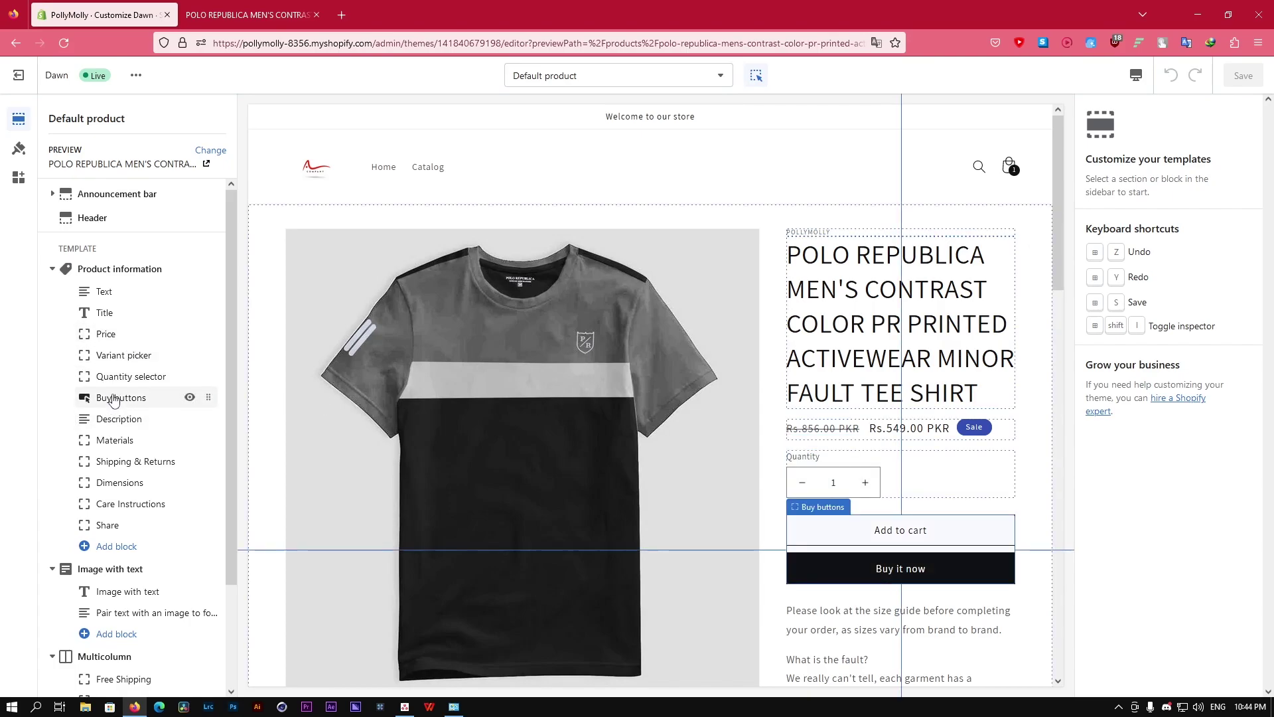
click(189, 398)
click(189, 397)
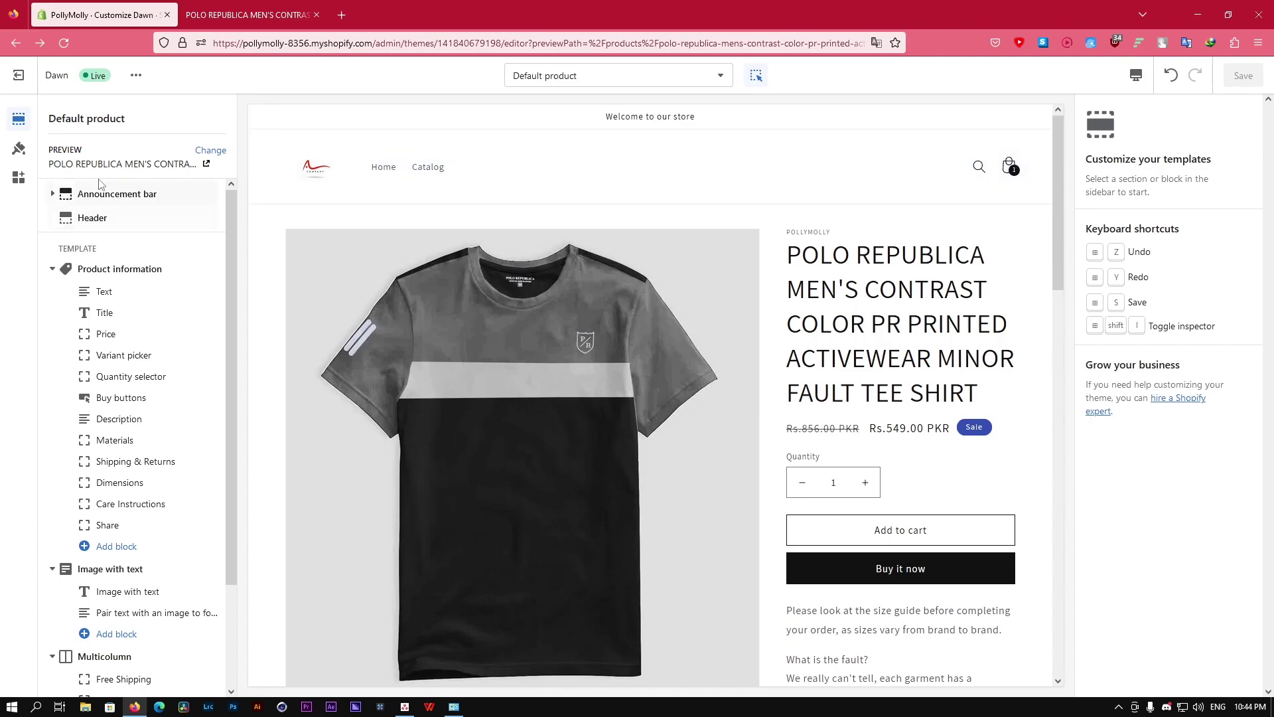
Step: In theme Colors settings, try cyan #06FFC7 as the solid button label colour
click(18, 148)
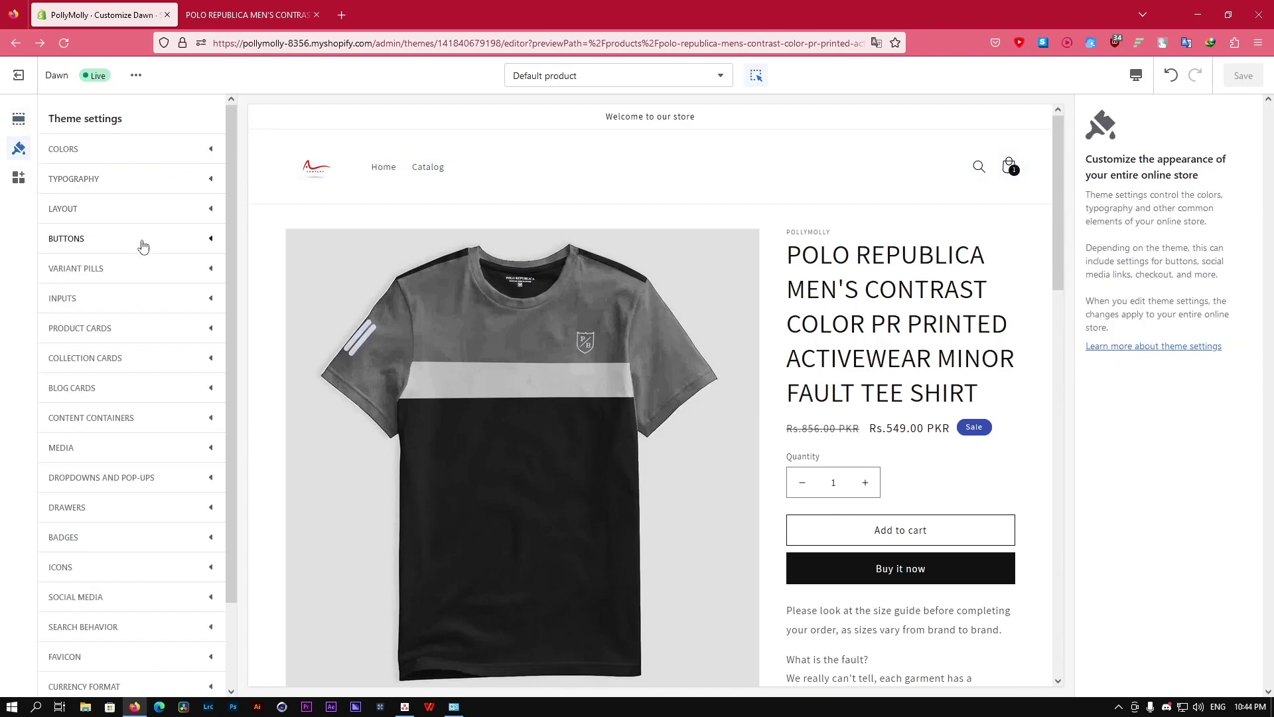
click(181, 161)
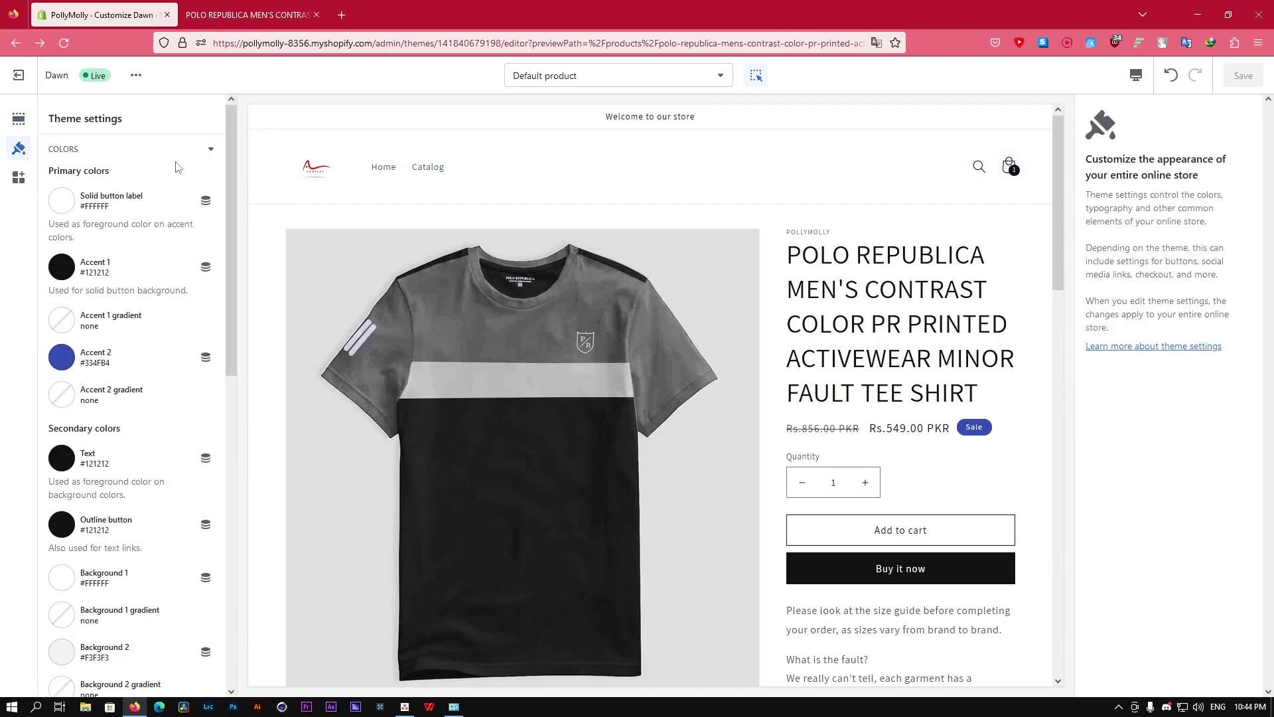
click(62, 199)
mouse_move(172, 265)
mouse_down()
mouse_move(173, 291)
mouse_move(173, 273)
mouse_up()
click(158, 226)
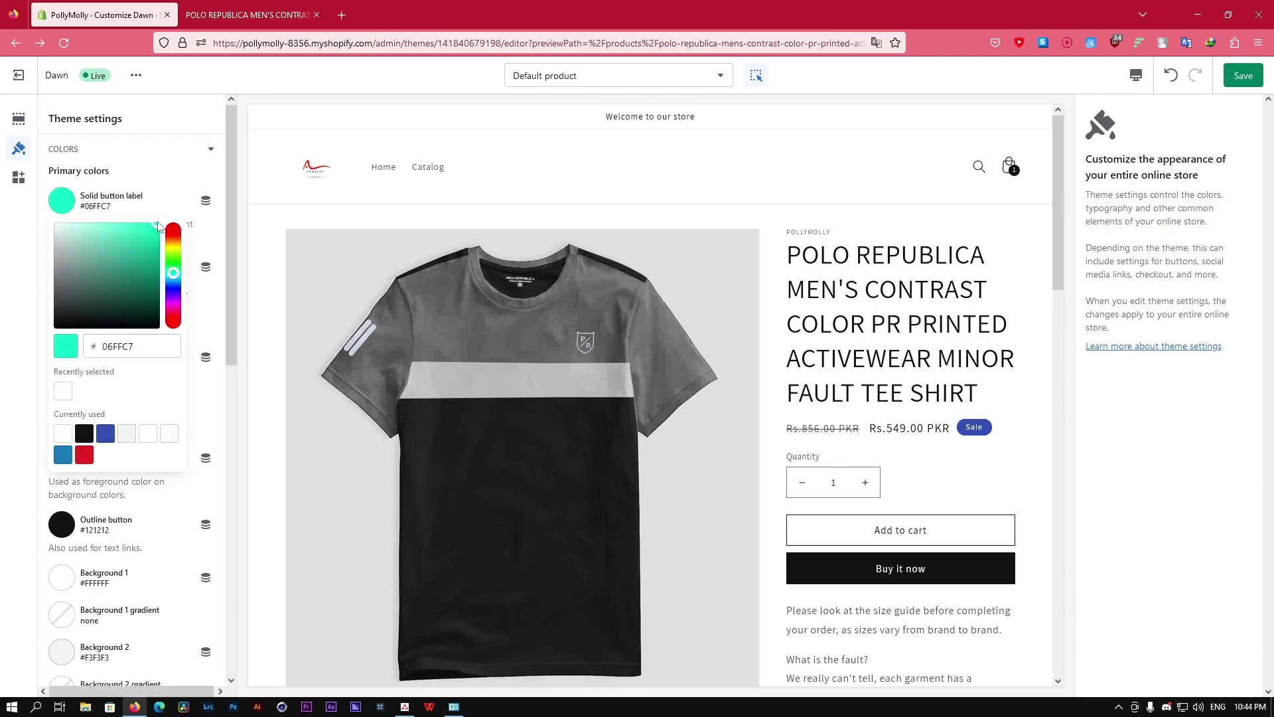
click(153, 149)
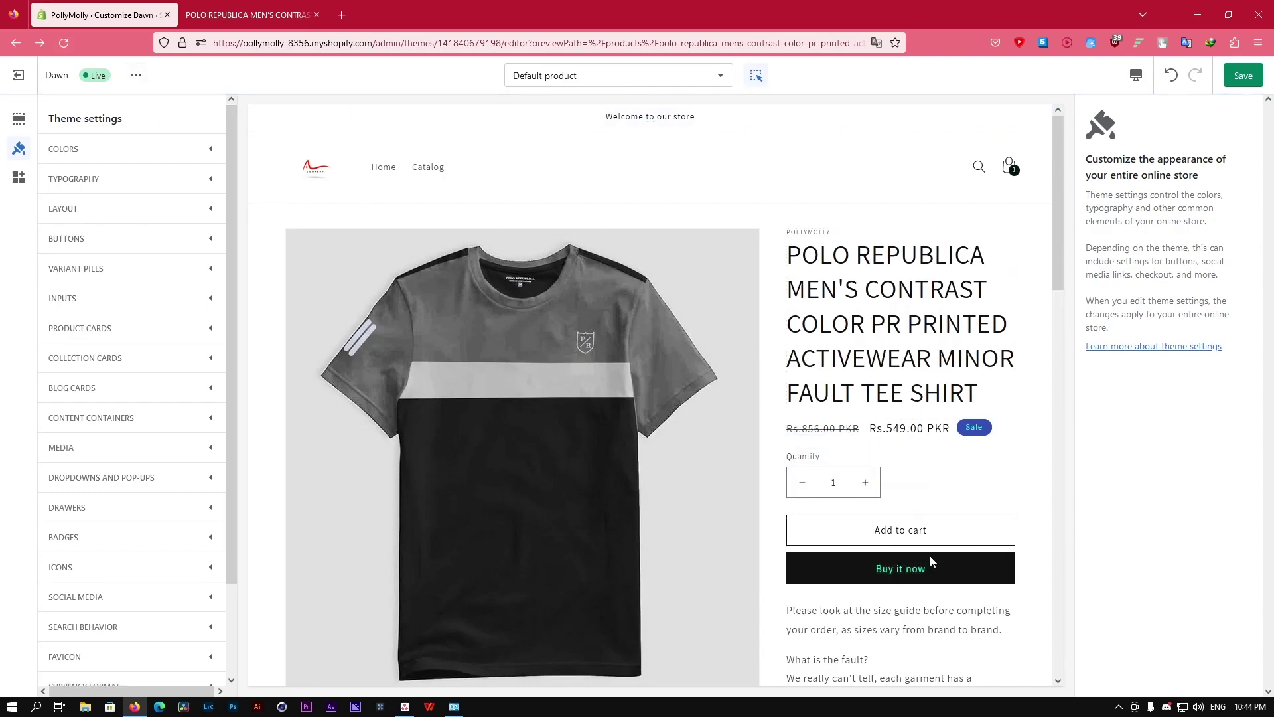
Step: Revert the solid button label colour back to white #FFFFFF
click(97, 150)
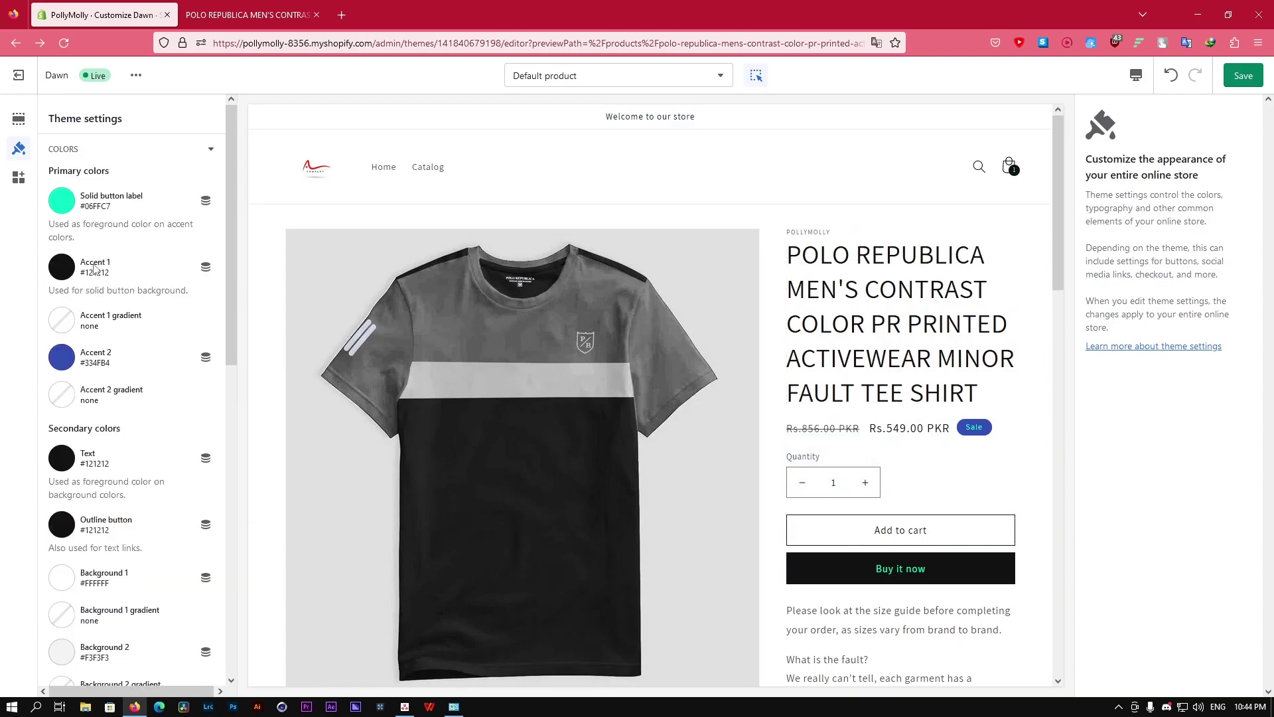
click(75, 201)
key(ctrl+z)
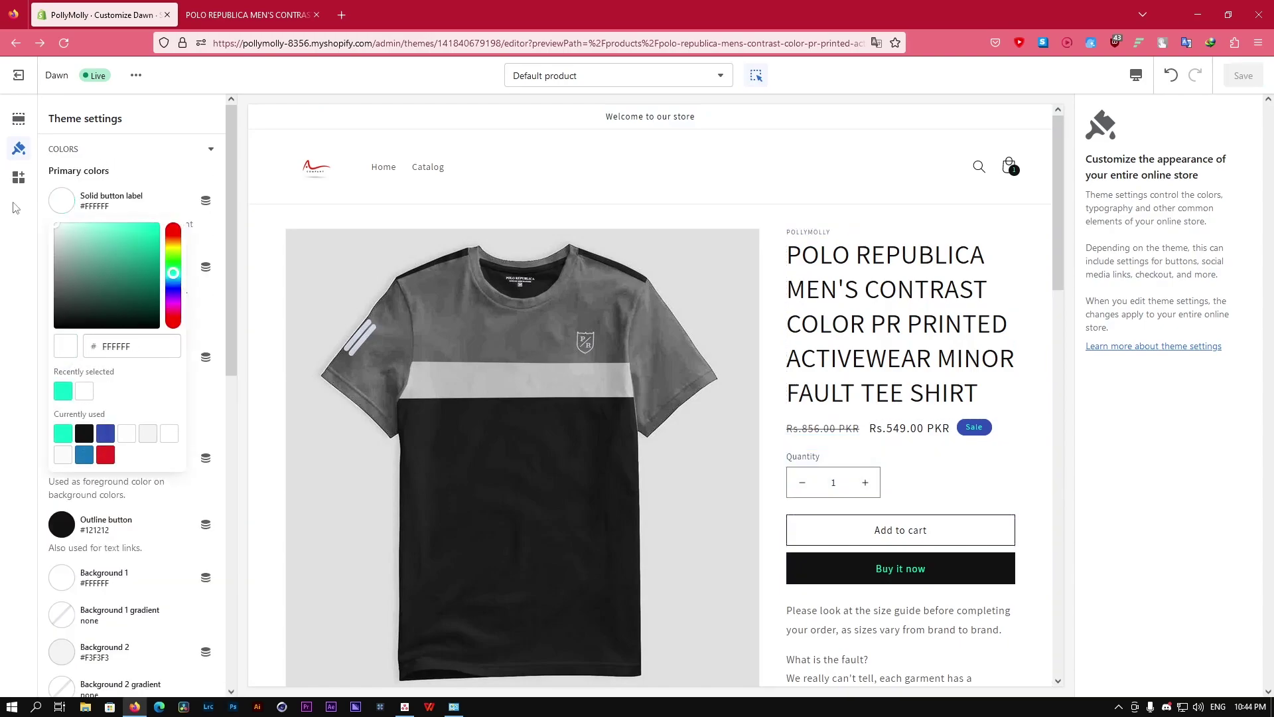
click(136, 191)
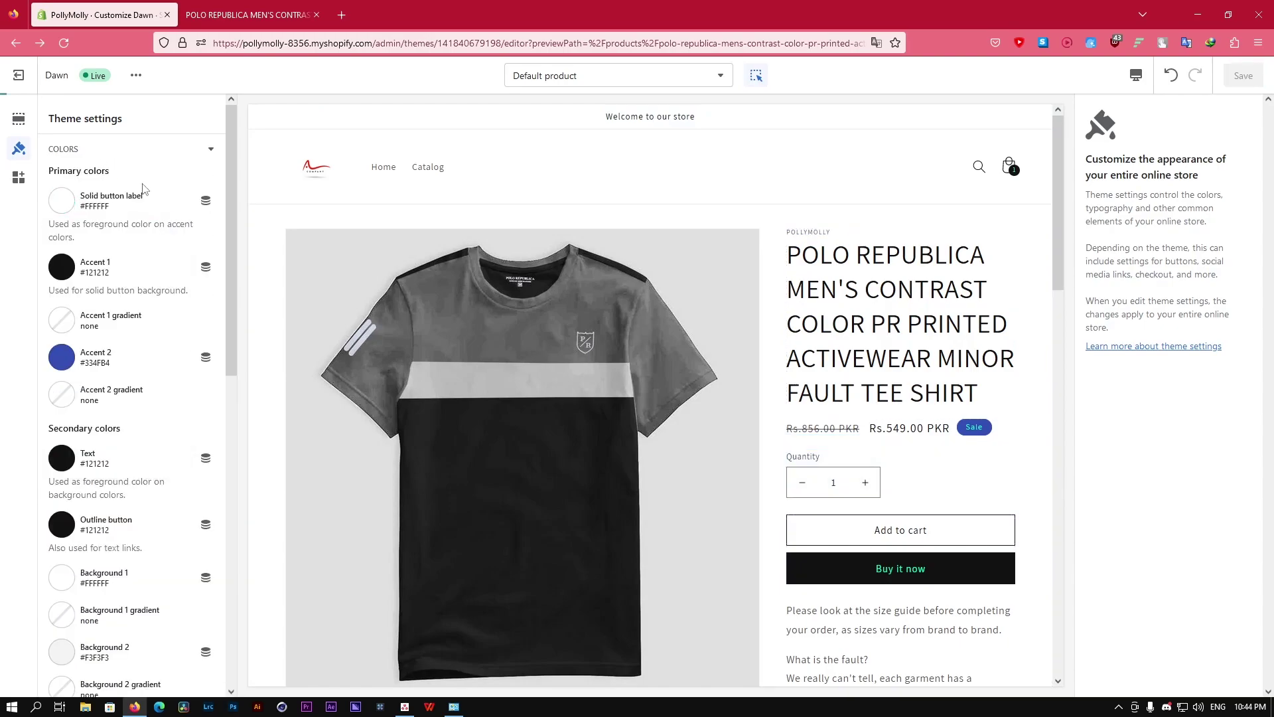
Step: Set the Accent 1 colour to red #C11212
click(68, 274)
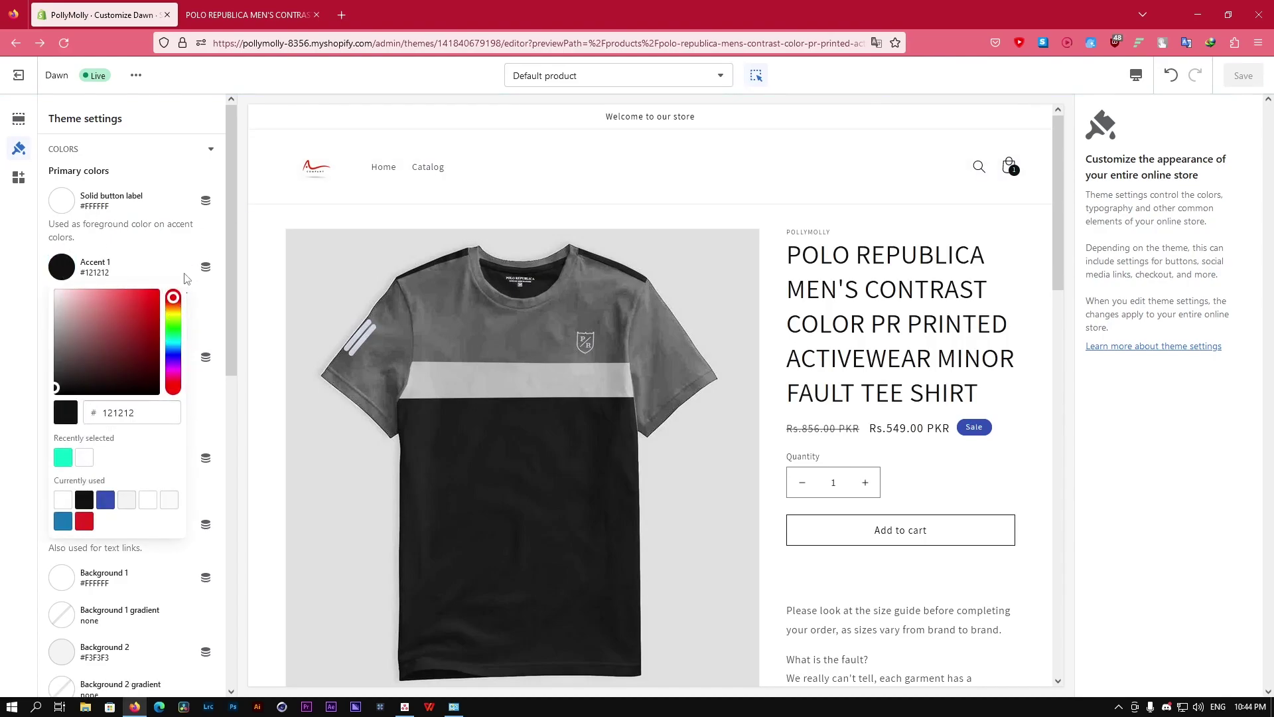
click(149, 316)
drag(148, 316, 151, 319)
click(62, 395)
click(158, 411)
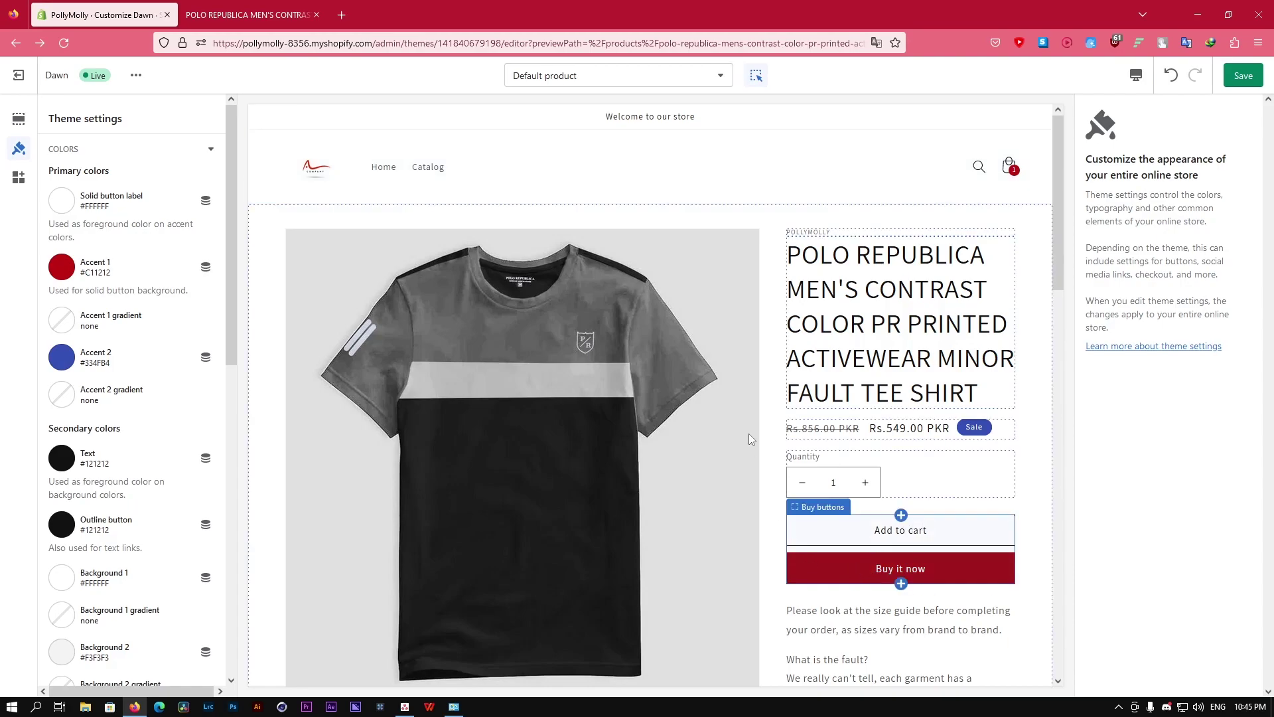
Step: Return the editor preview to the store's home page
scroll(692, 465, down, 1)
scroll(624, 429, up, 1)
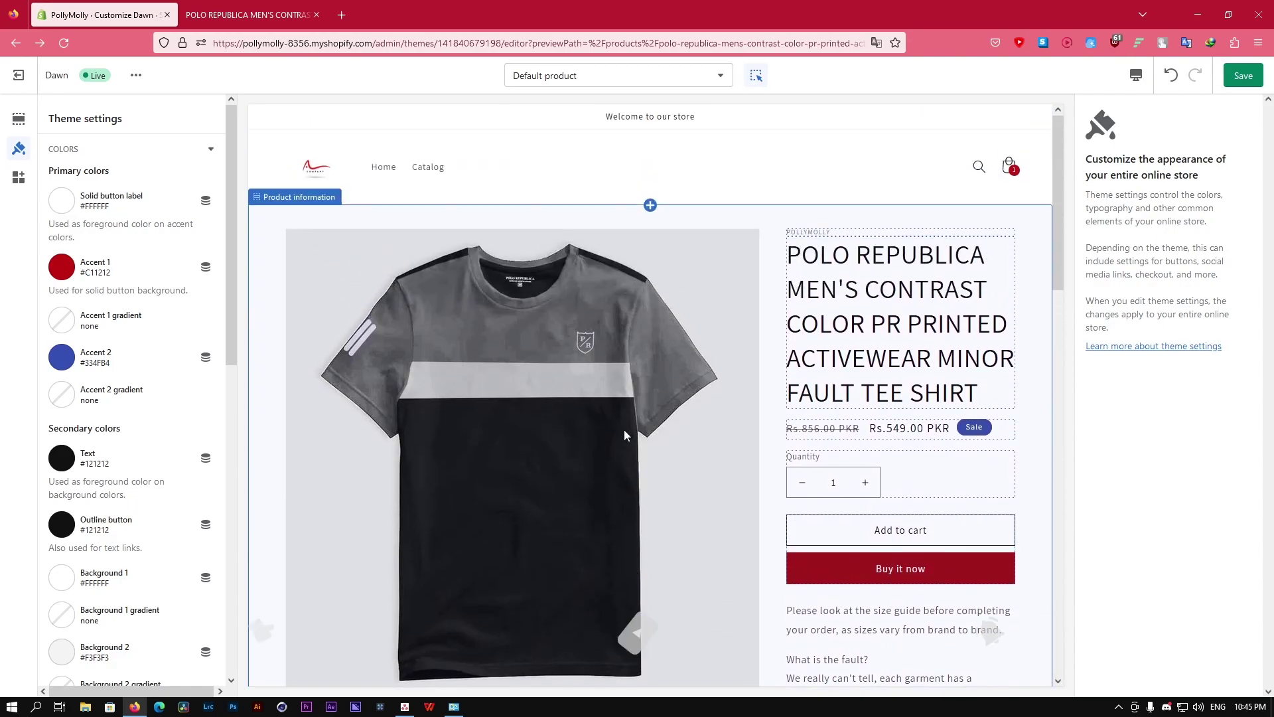
click(376, 169)
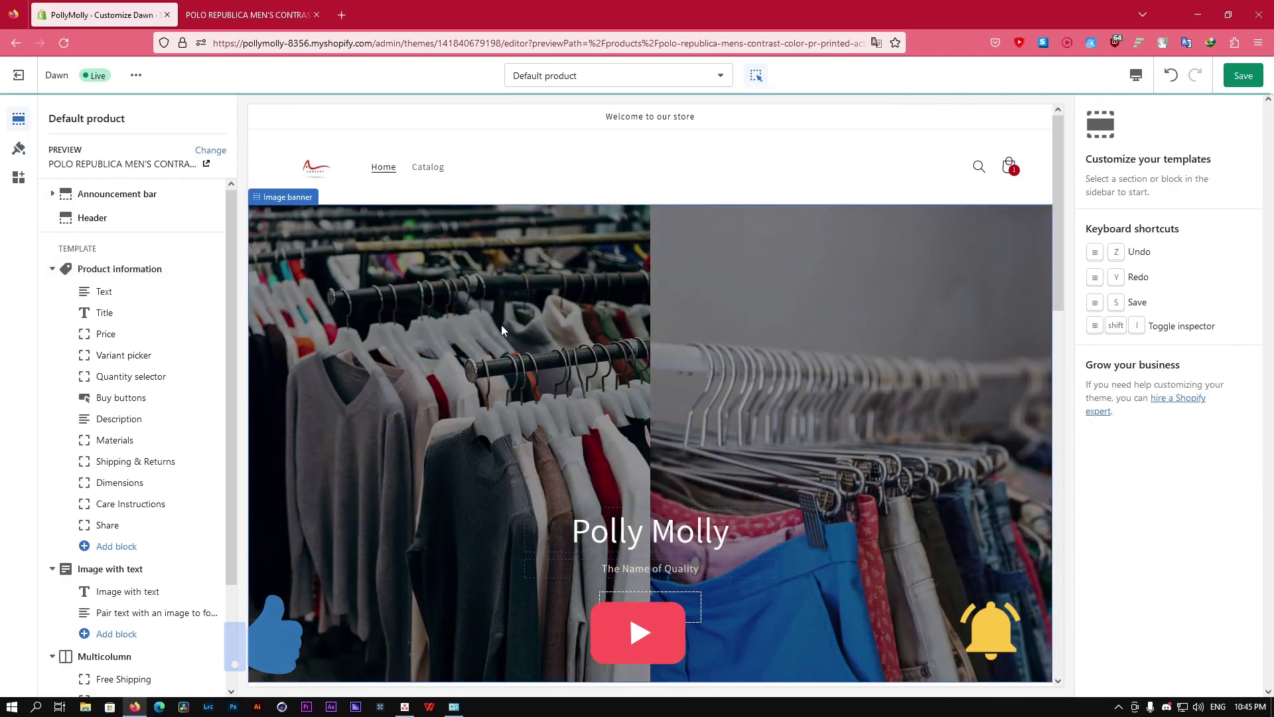
Step: Open the Polo Republica contrast tee product page from Featured products in the preview
scroll(500, 331, down, 10)
scroll(570, 308, up, 3)
scroll(445, 437, down, 4)
click(391, 473)
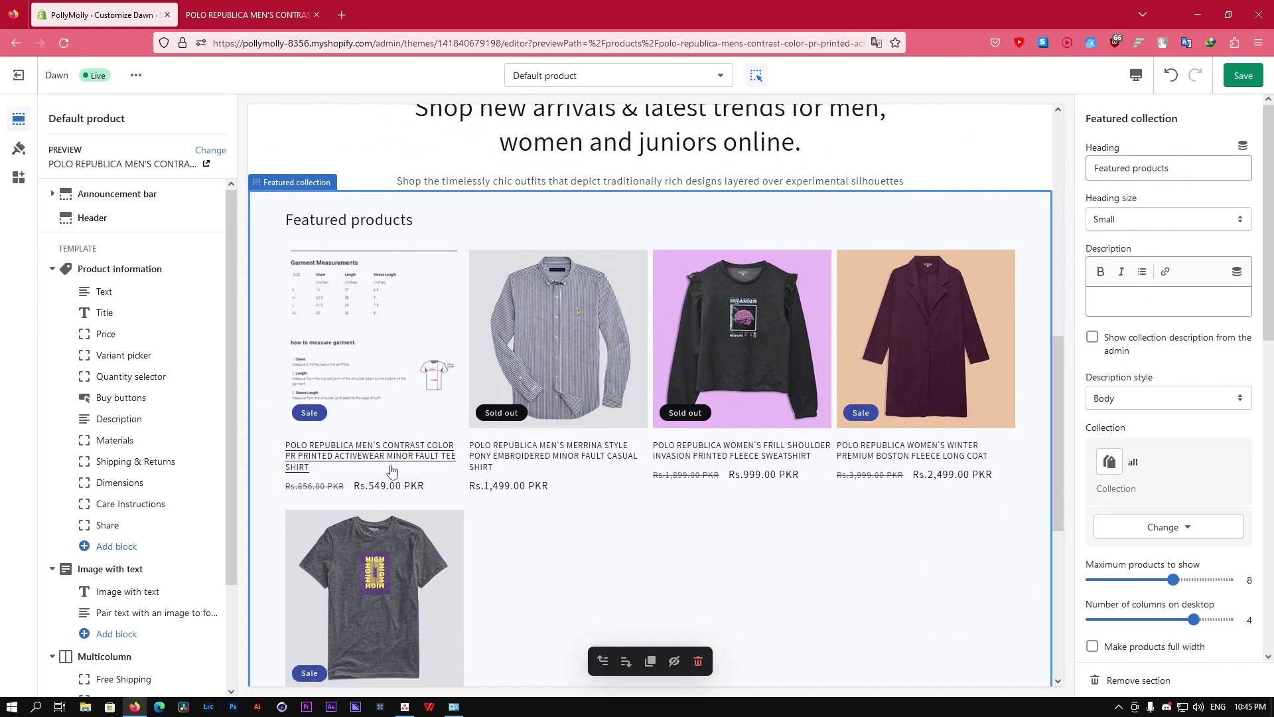
click(390, 340)
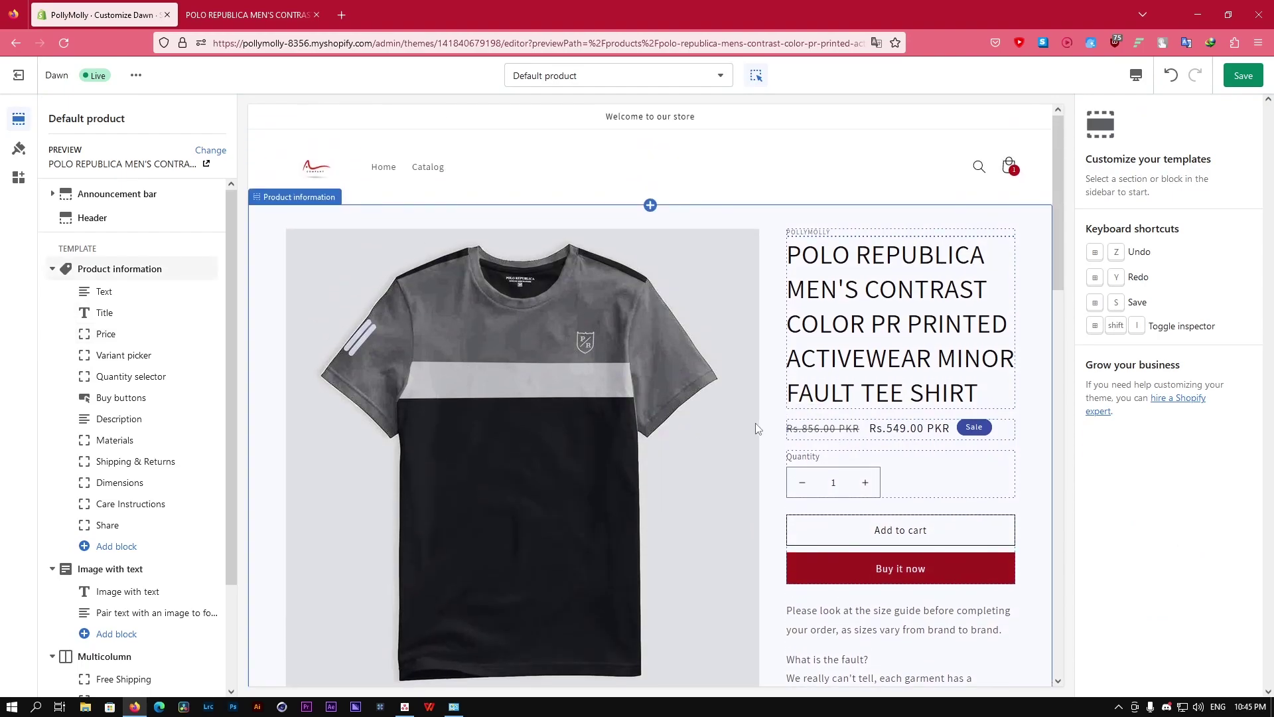
Step: Scroll the product page to inspect the now-red Buy it now button
scroll(671, 455, down, 3)
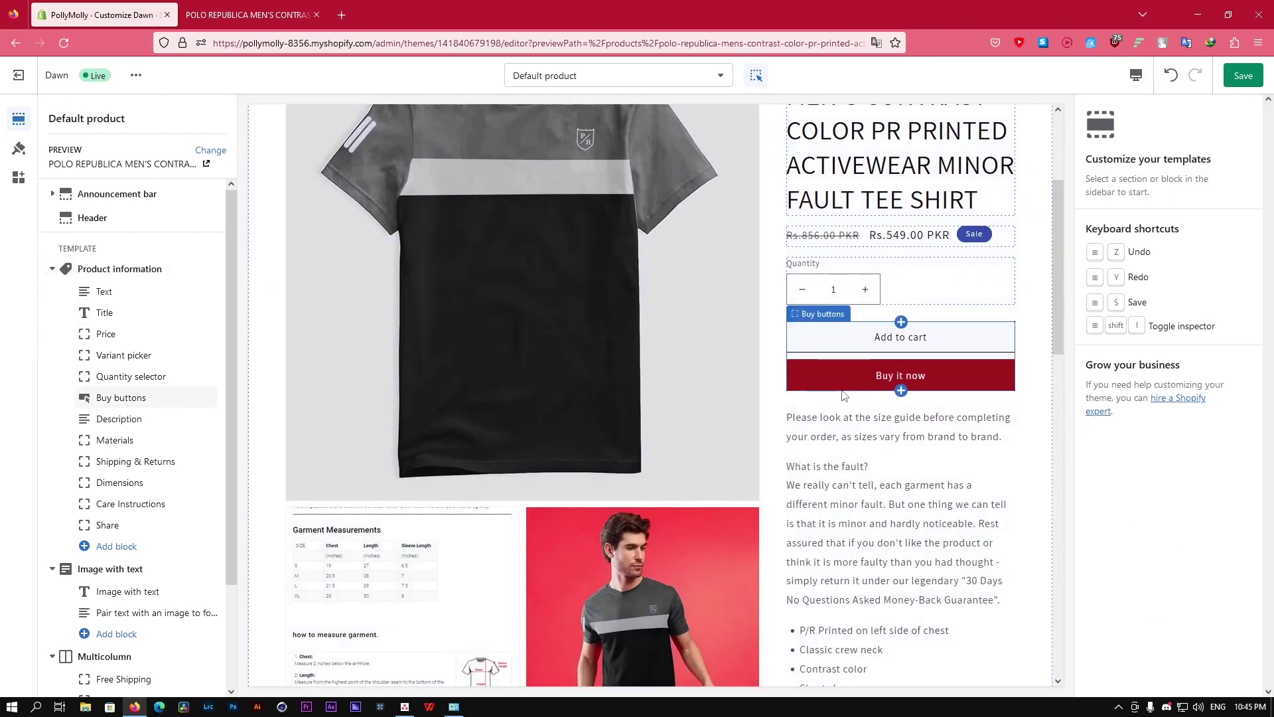
scroll(863, 345, up, 3)
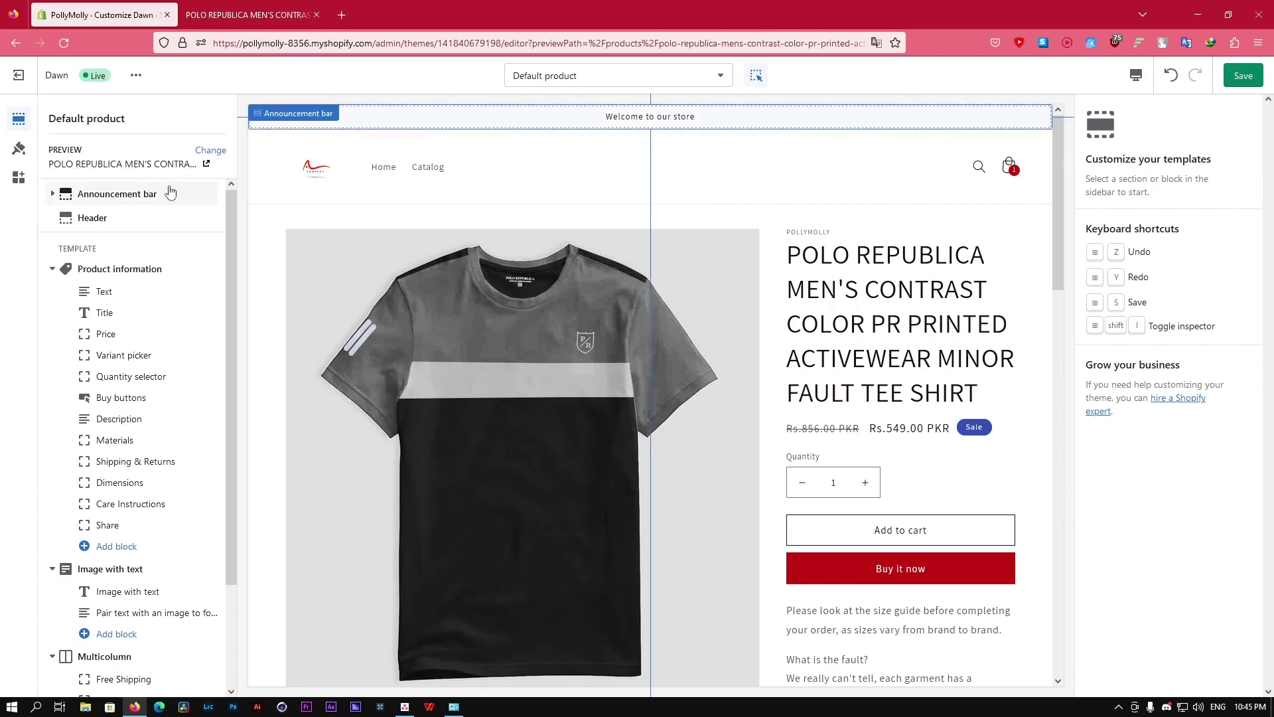
scroll(540, 436, down, 1)
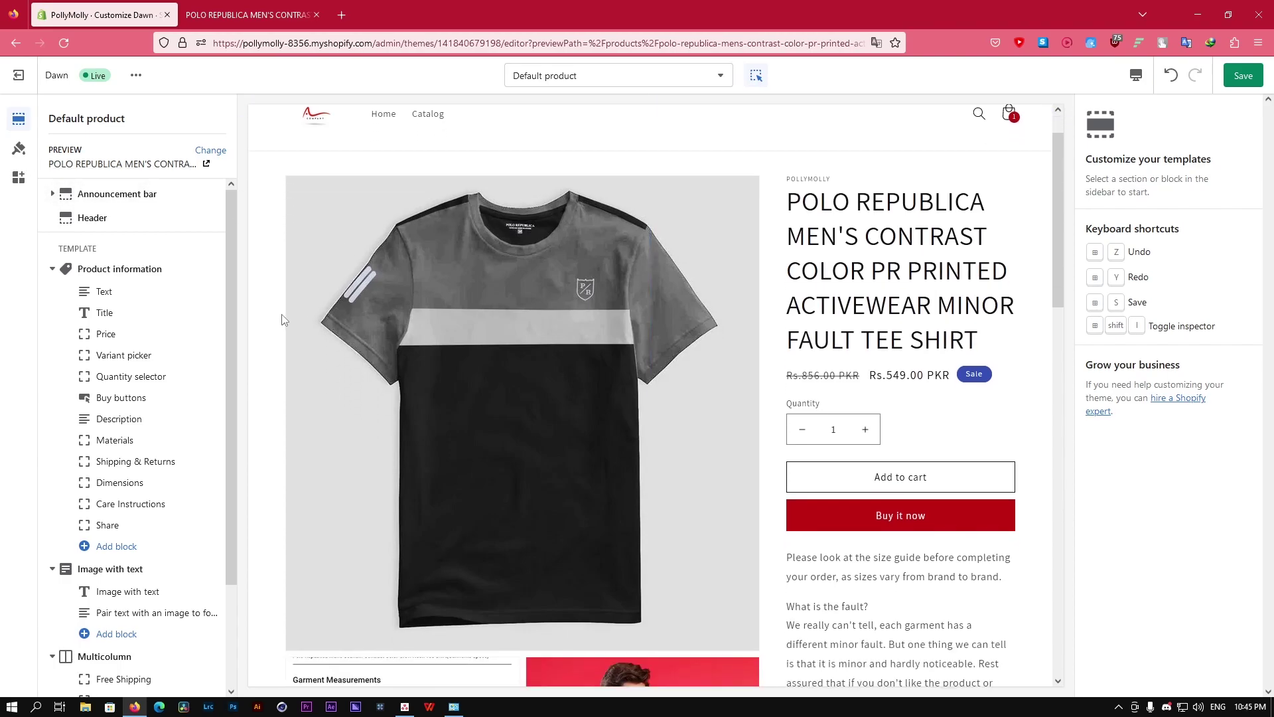